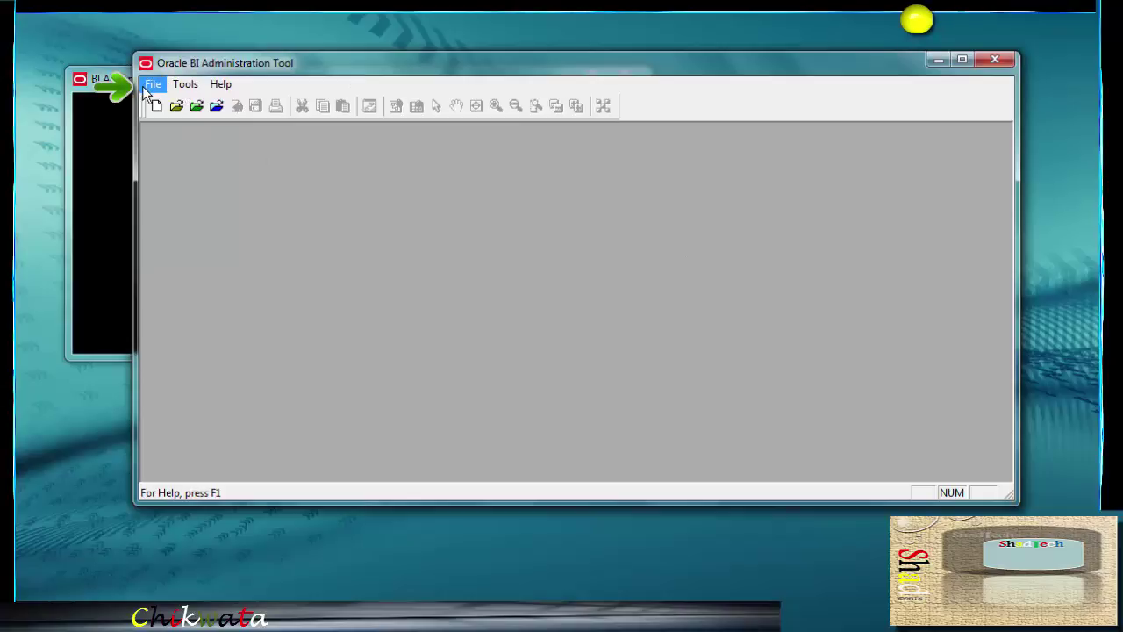
Start a new repository and set its location to C:\BIEE_Workarea
left_click(150, 86)
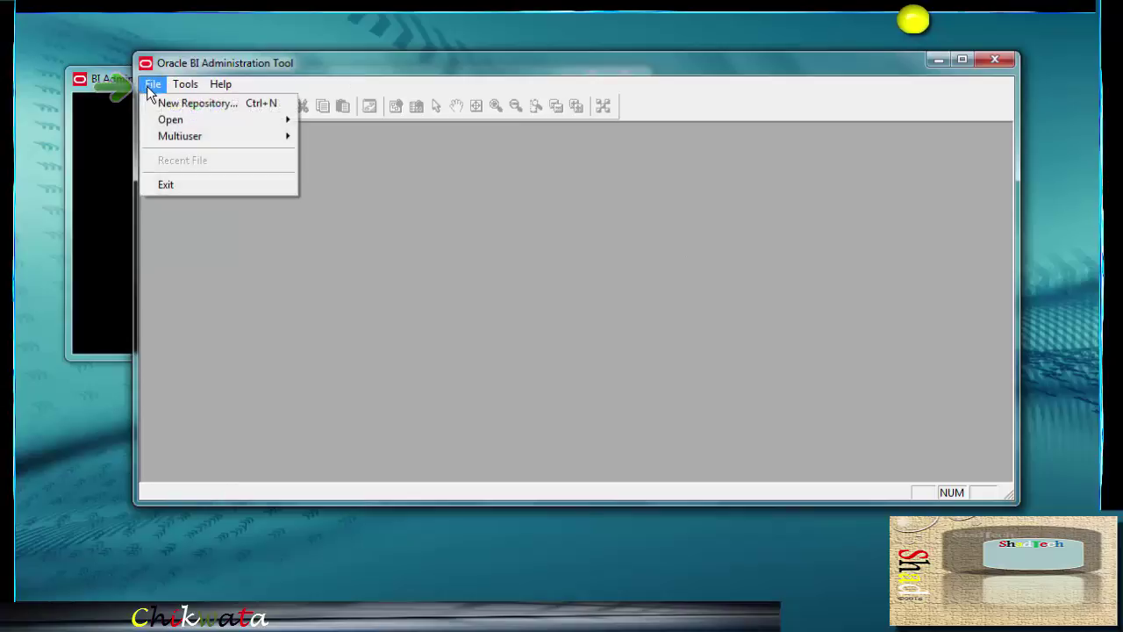
left_click(219, 105)
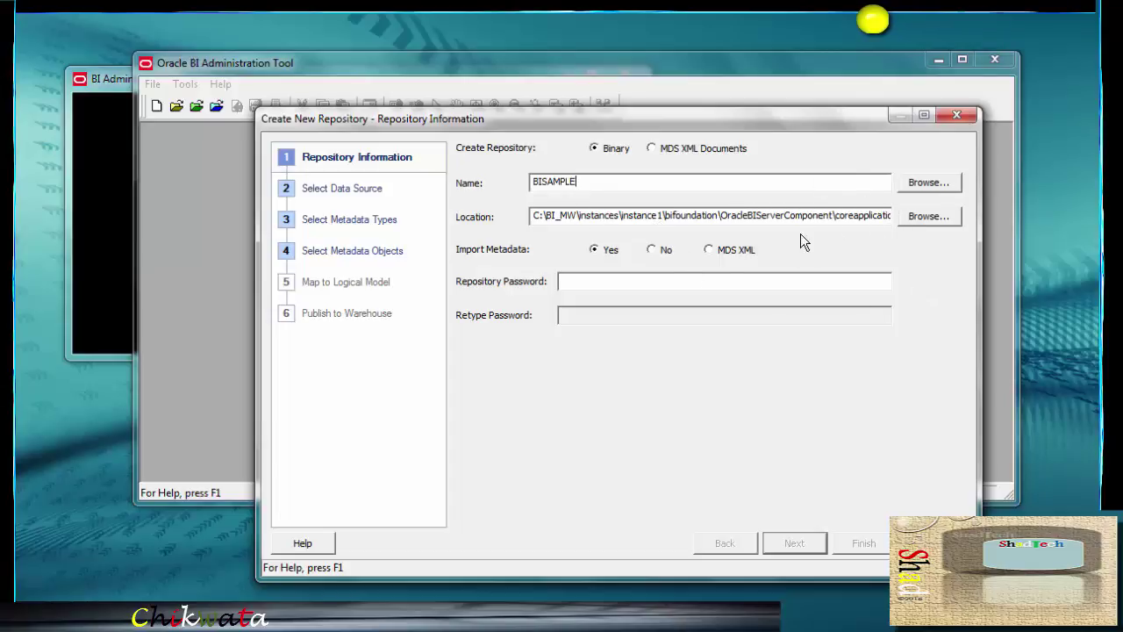
left_click(913, 216)
left_click(575, 325)
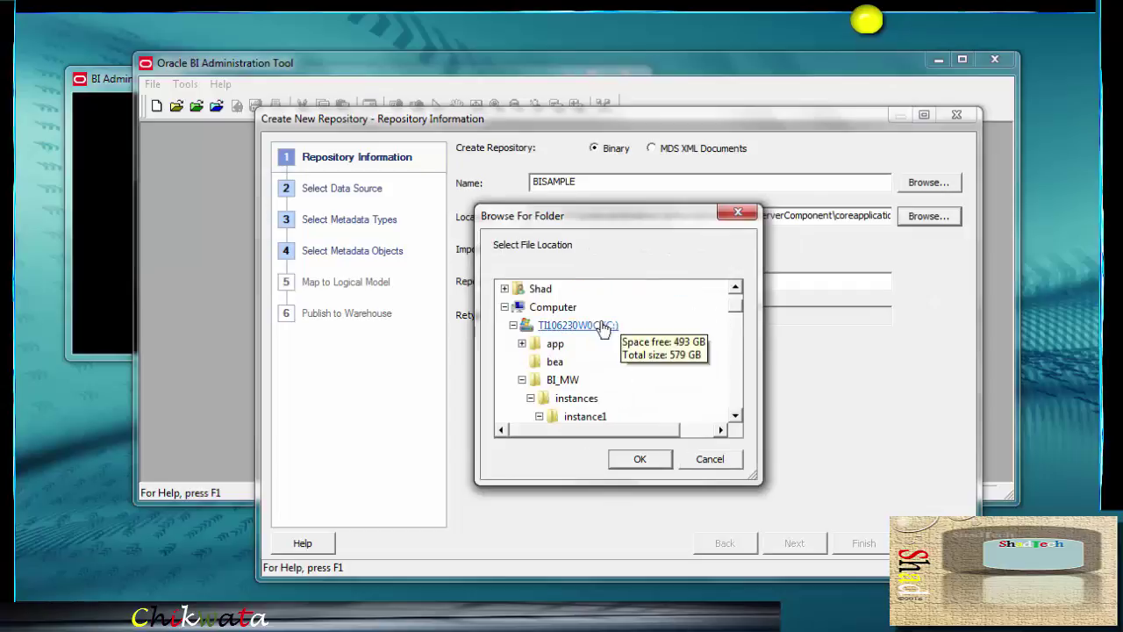
left_click_drag(742, 309, 725, 386)
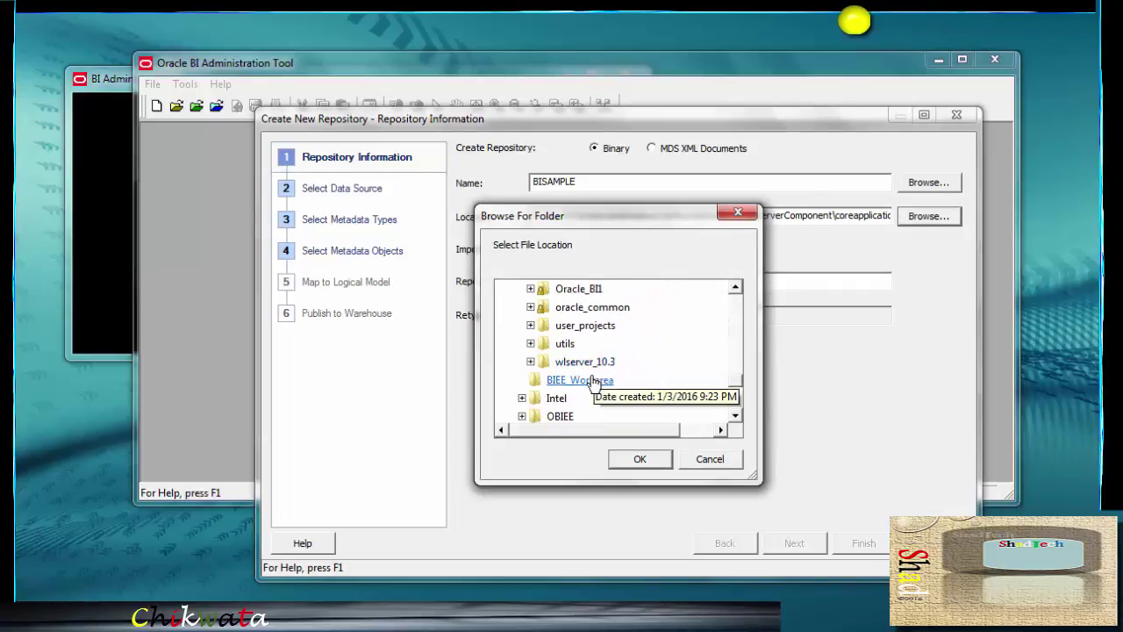
left_click(578, 379)
left_click(640, 458)
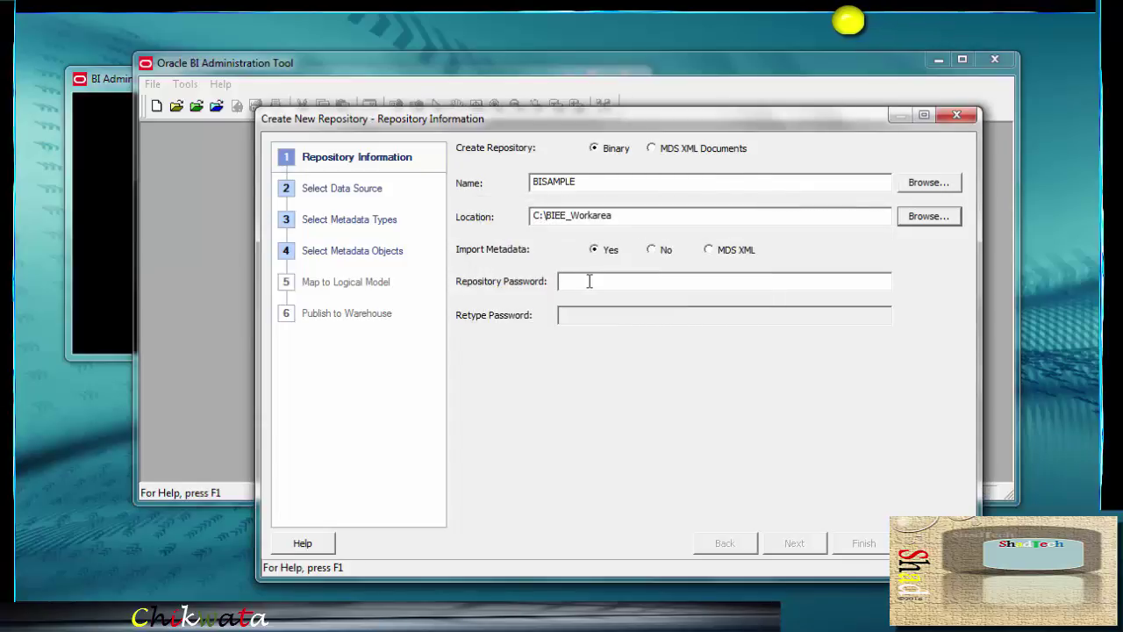
Enter the repository password and continue to the Select Data Source step
left_click(590, 281)
type("A")
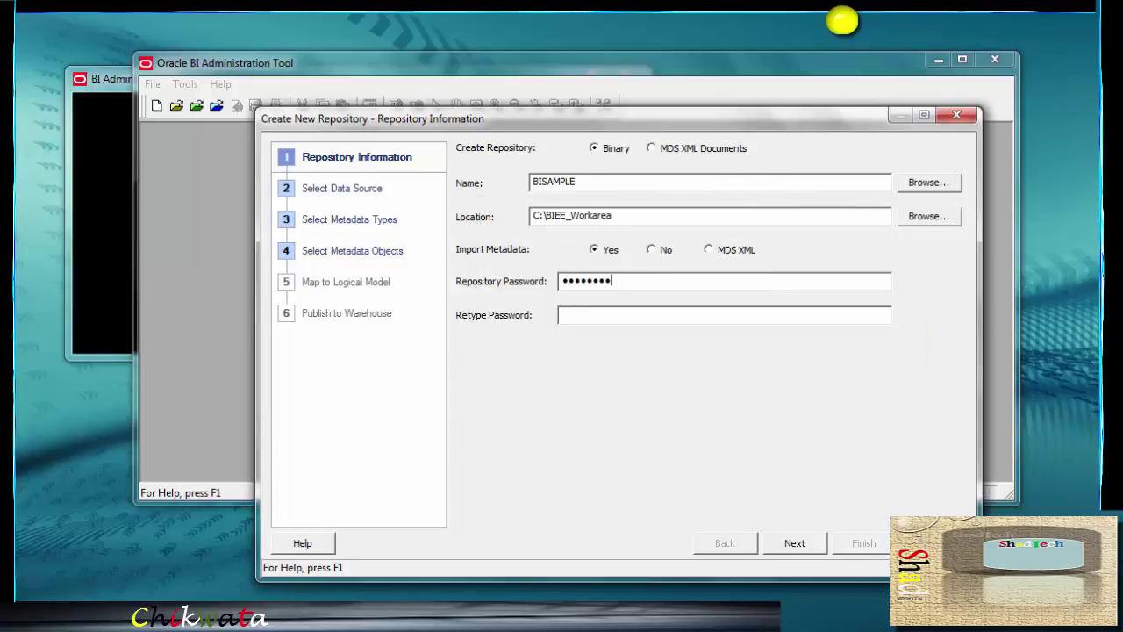
type("A")
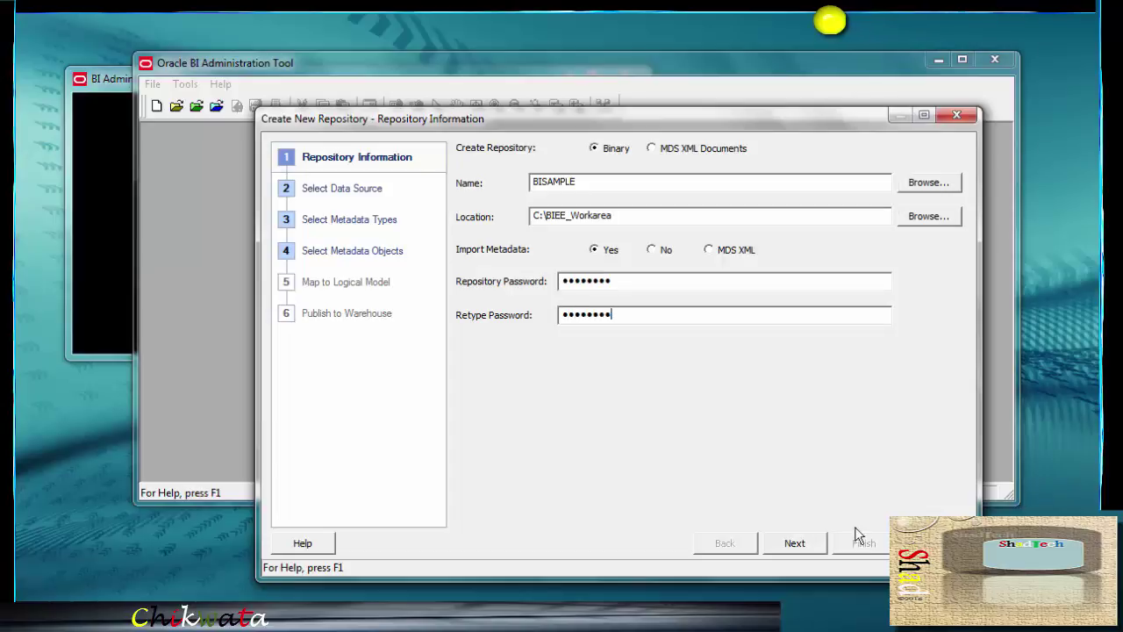
left_click(812, 544)
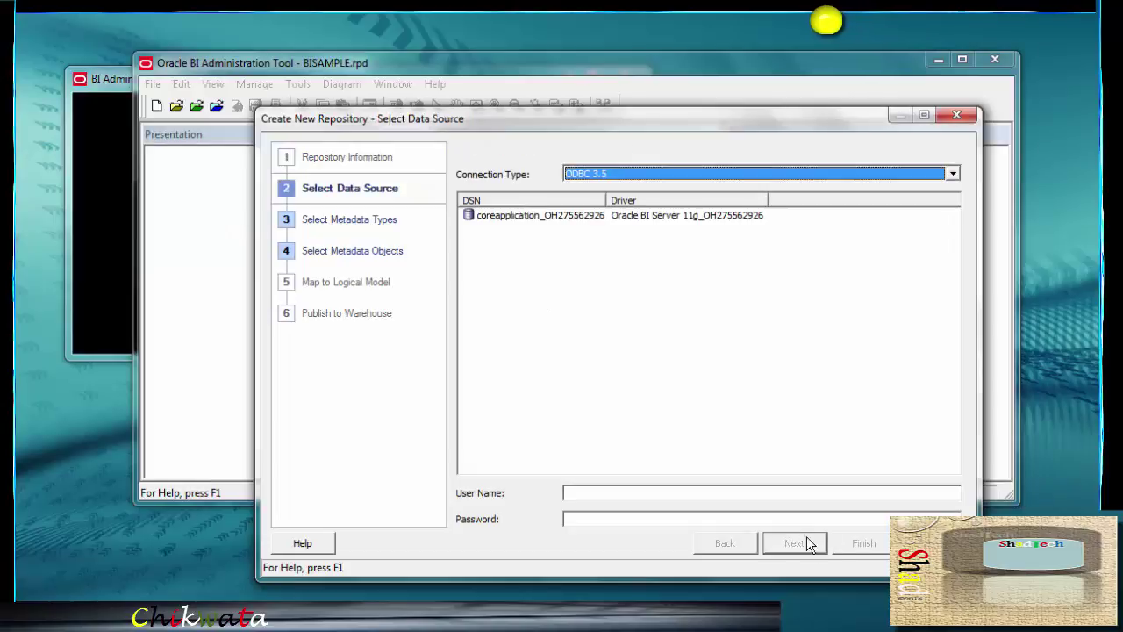
Connect via OCI 10g/11g to data source orcl with the BISAMPLE user name and its password
left_click(953, 175)
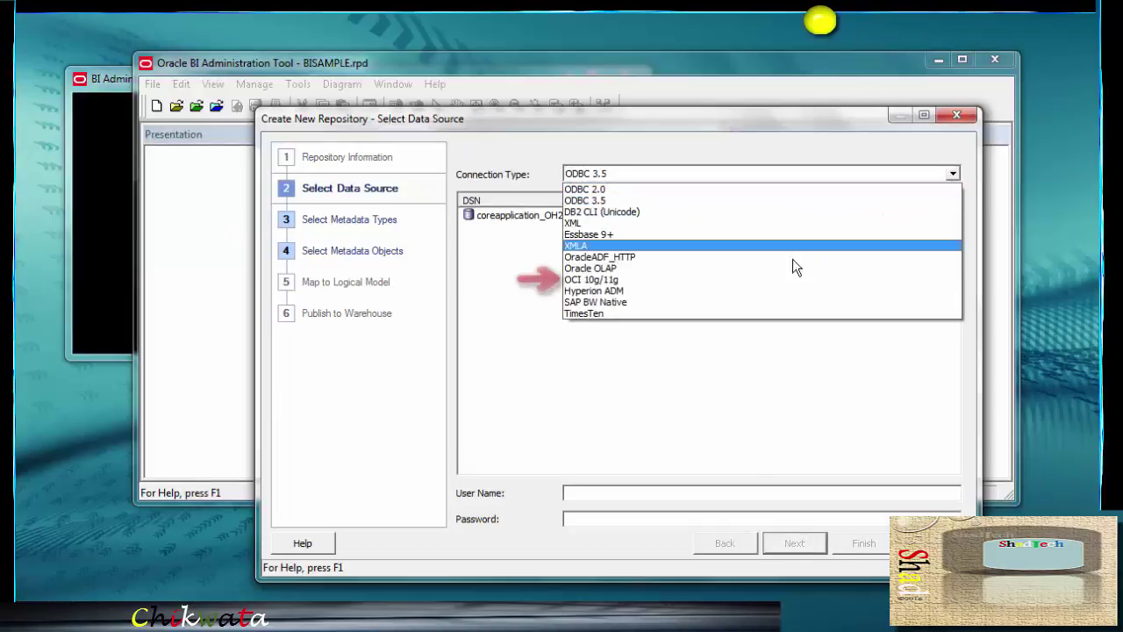
left_click(636, 283)
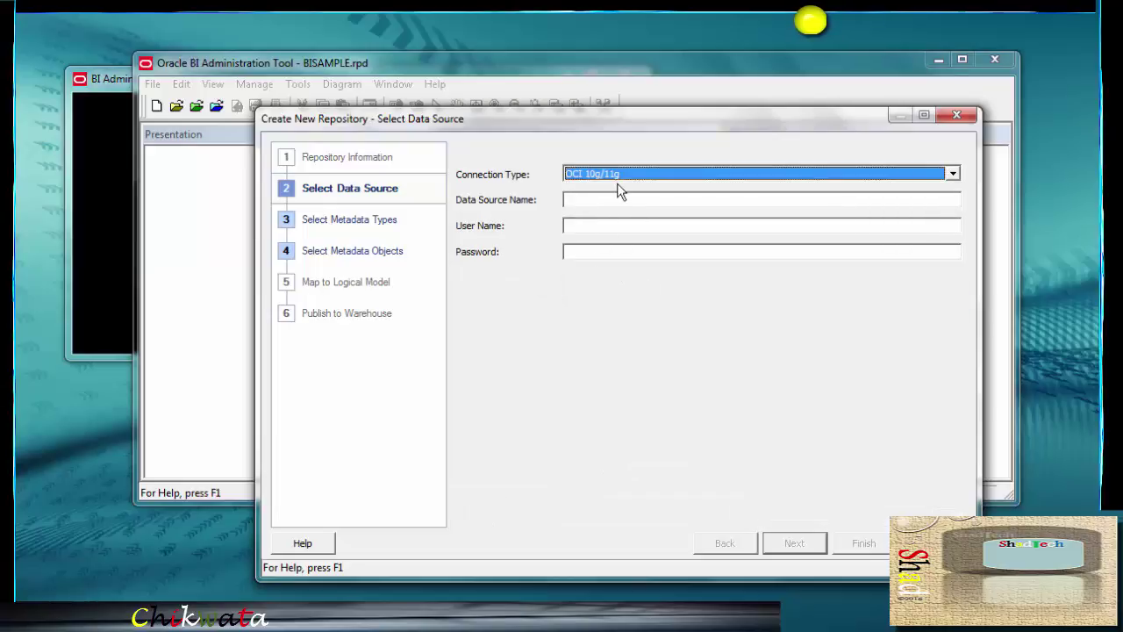
left_click(593, 202)
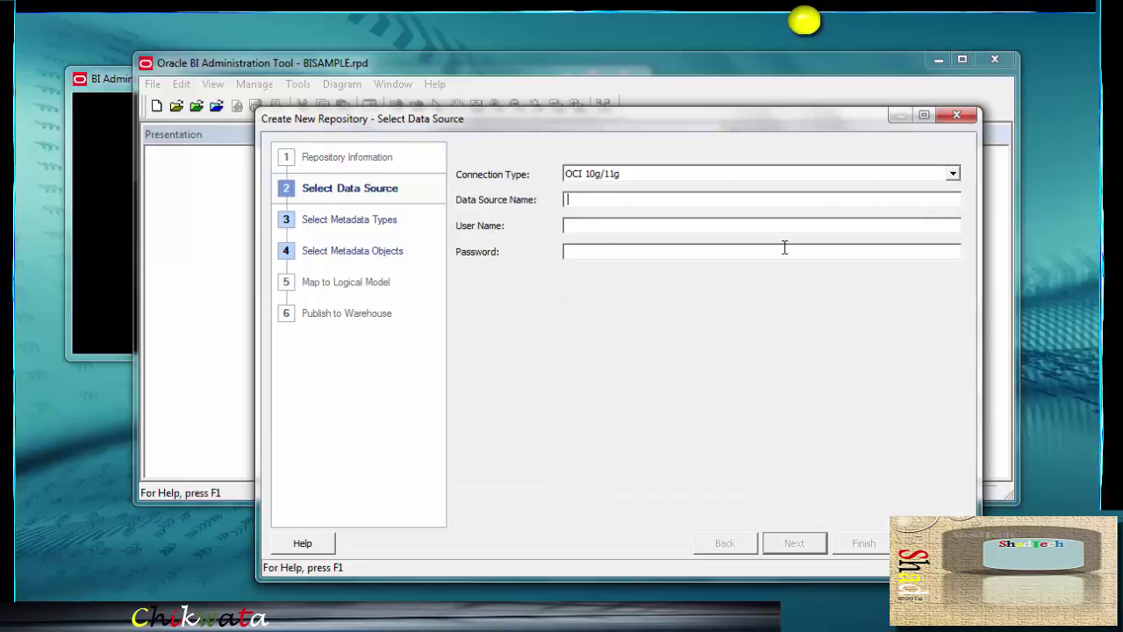
type("orcl")
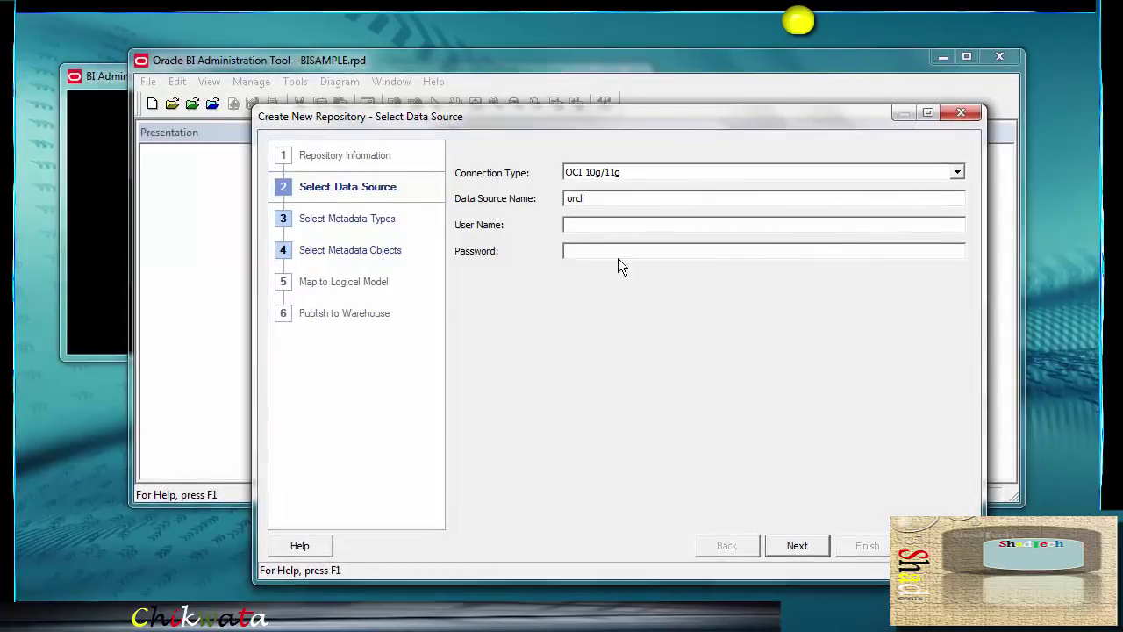
left_click(582, 228)
type("BISAMPLE")
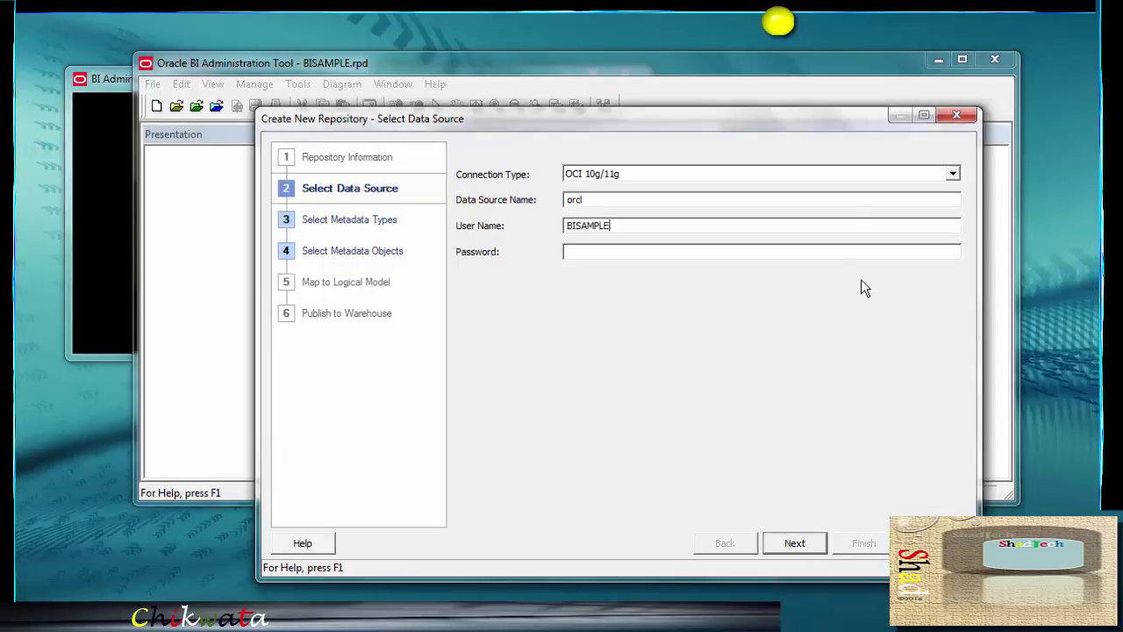
key("Tab")
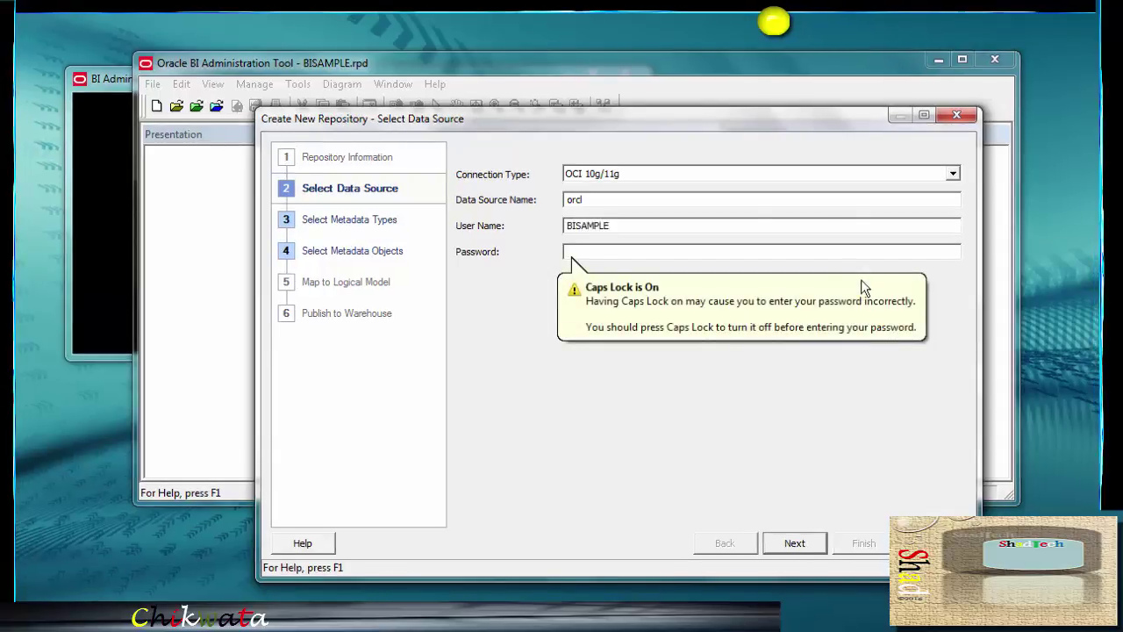
type("BISAMPLE")
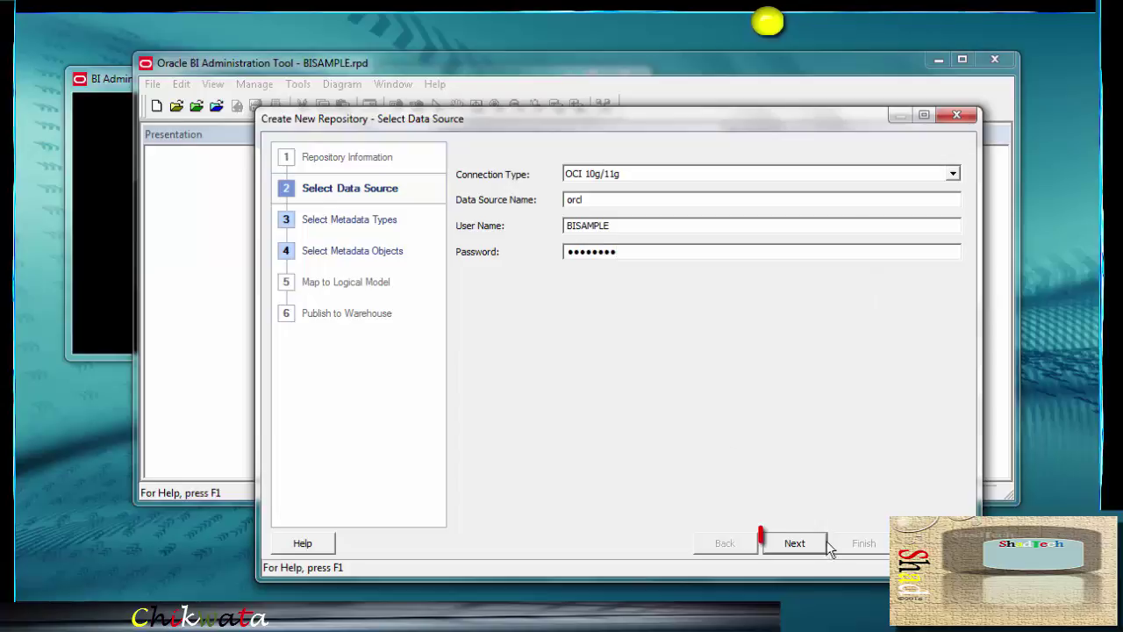
left_click(819, 545)
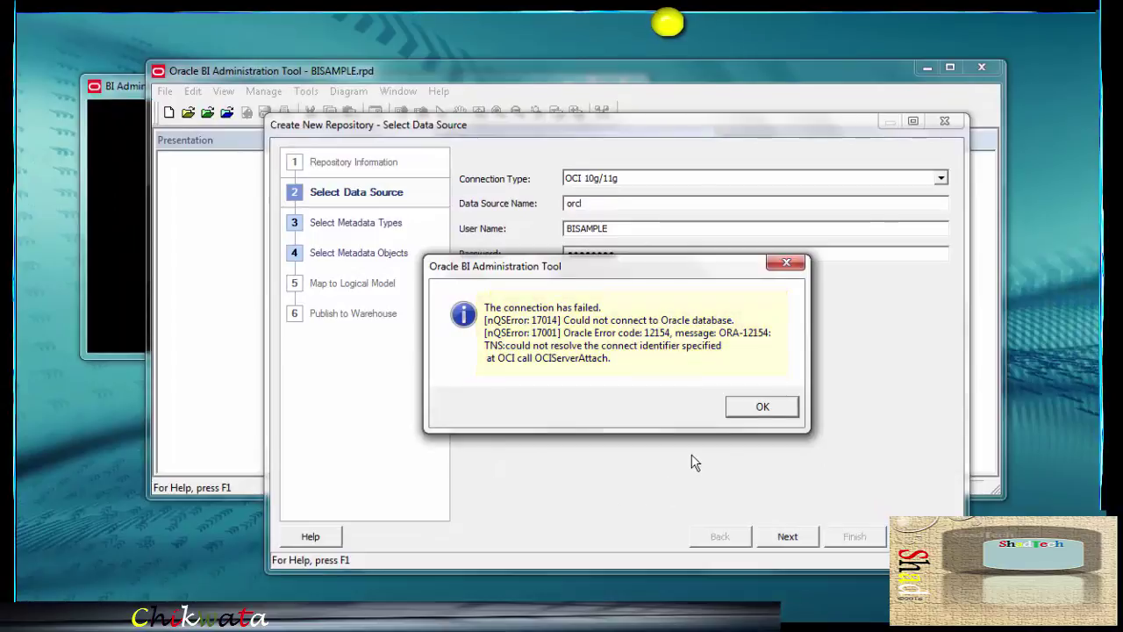
Dismiss the ORA-12154 connection error and cancel the new-repository wizard
left_click(763, 408)
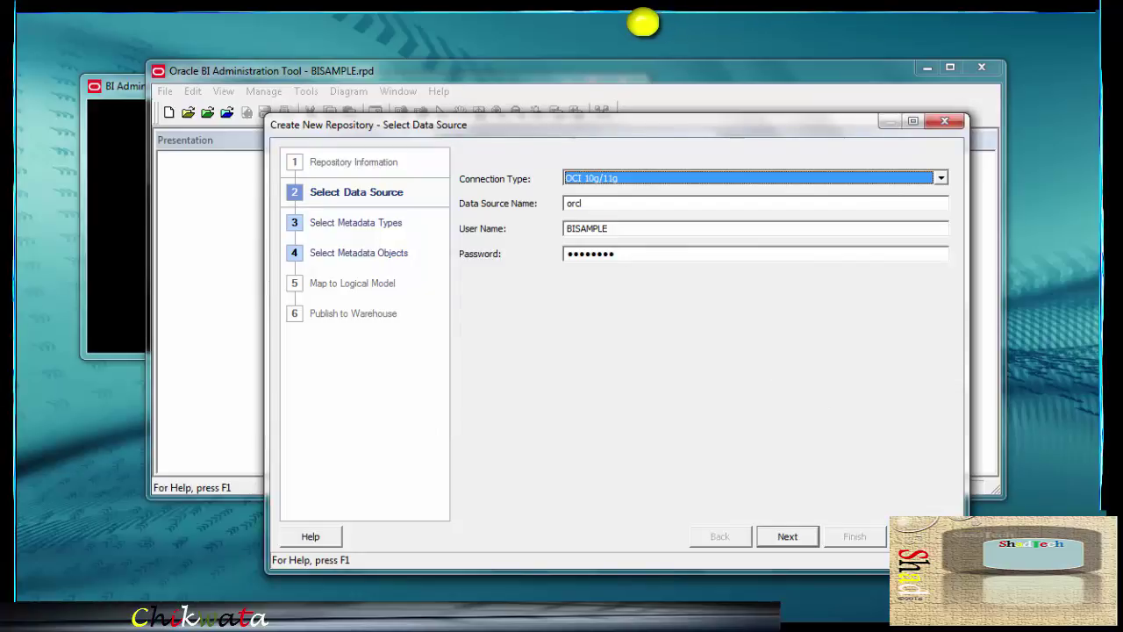
key("Escape")
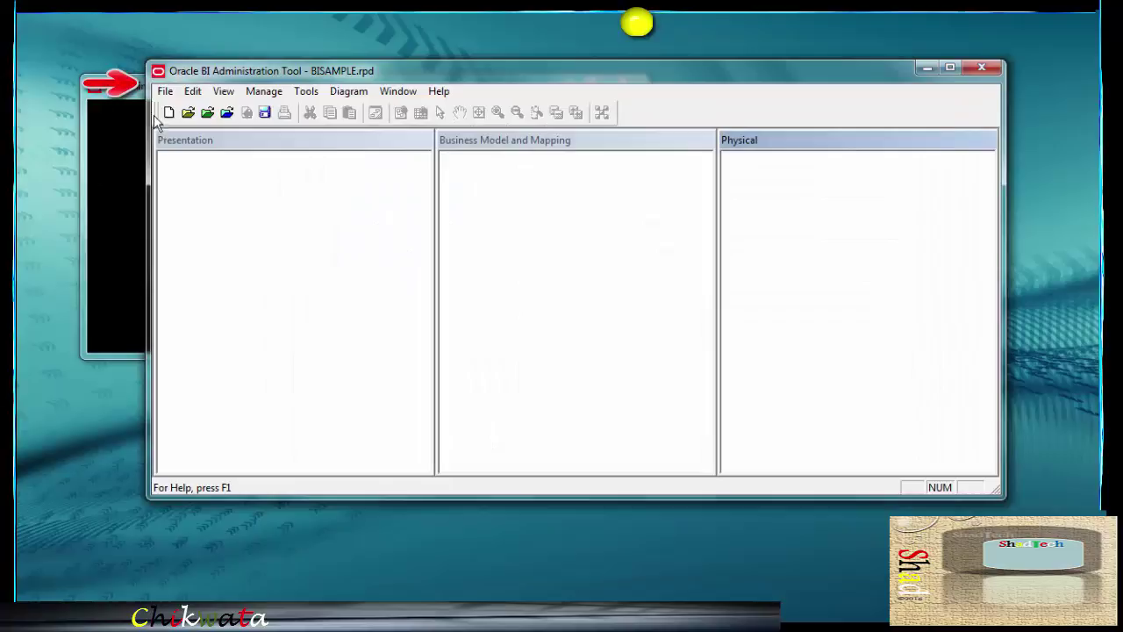
Close BISAMPLE.rpd without saving and exit the Administration Tool
left_click(164, 92)
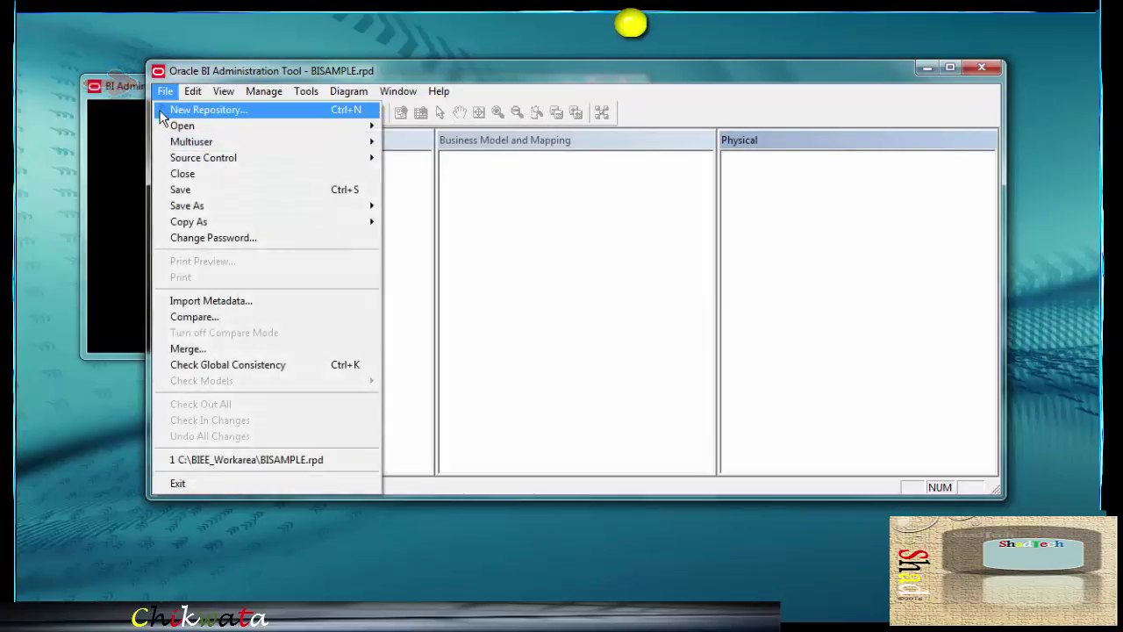
left_click(178, 170)
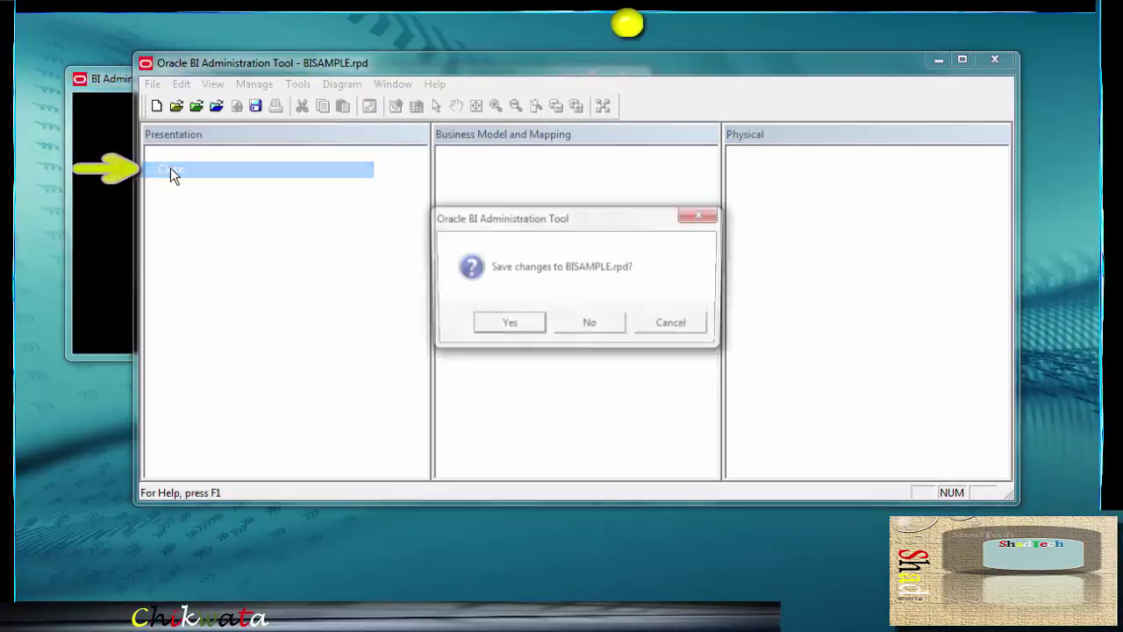
left_click(589, 323)
left_click(153, 85)
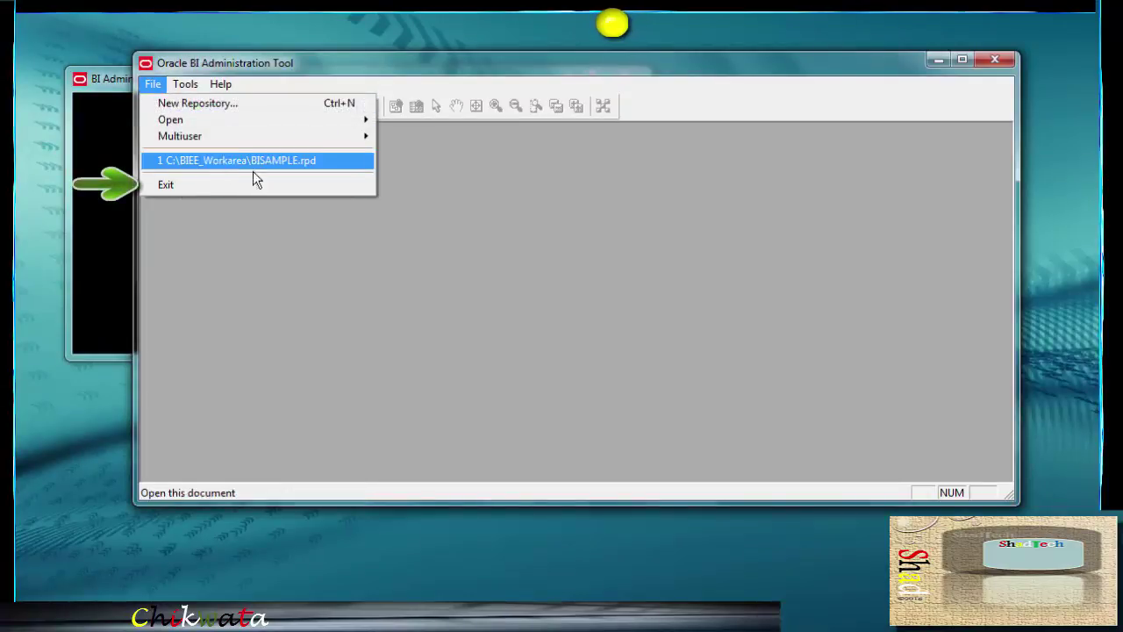
left_click(224, 183)
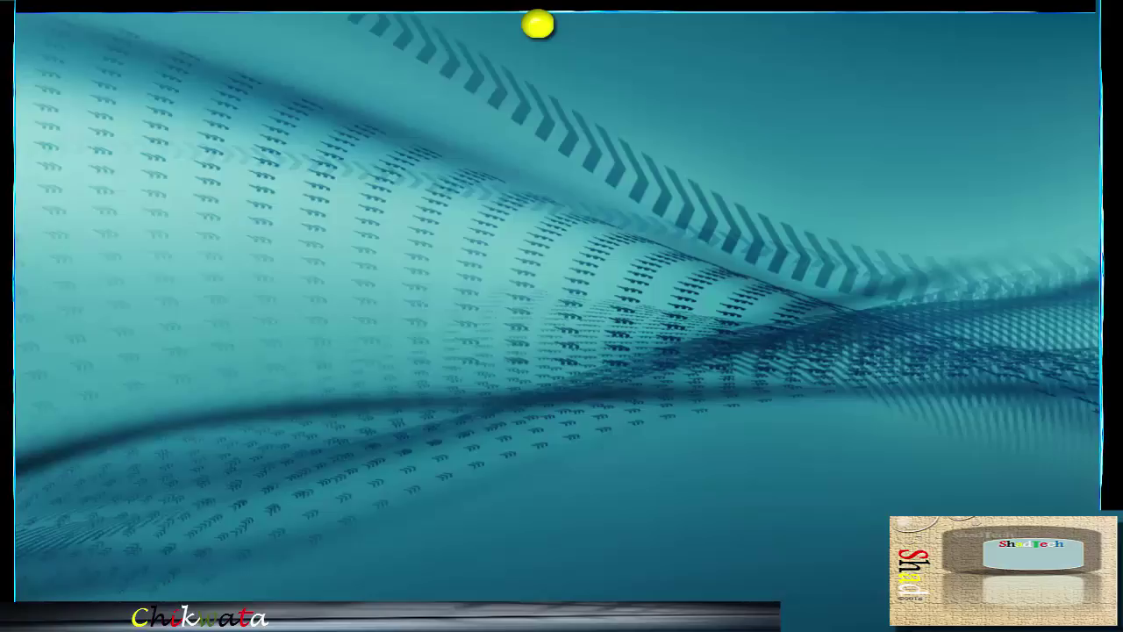
Open Computer and browse to C:\app\Shad\product
key("super")
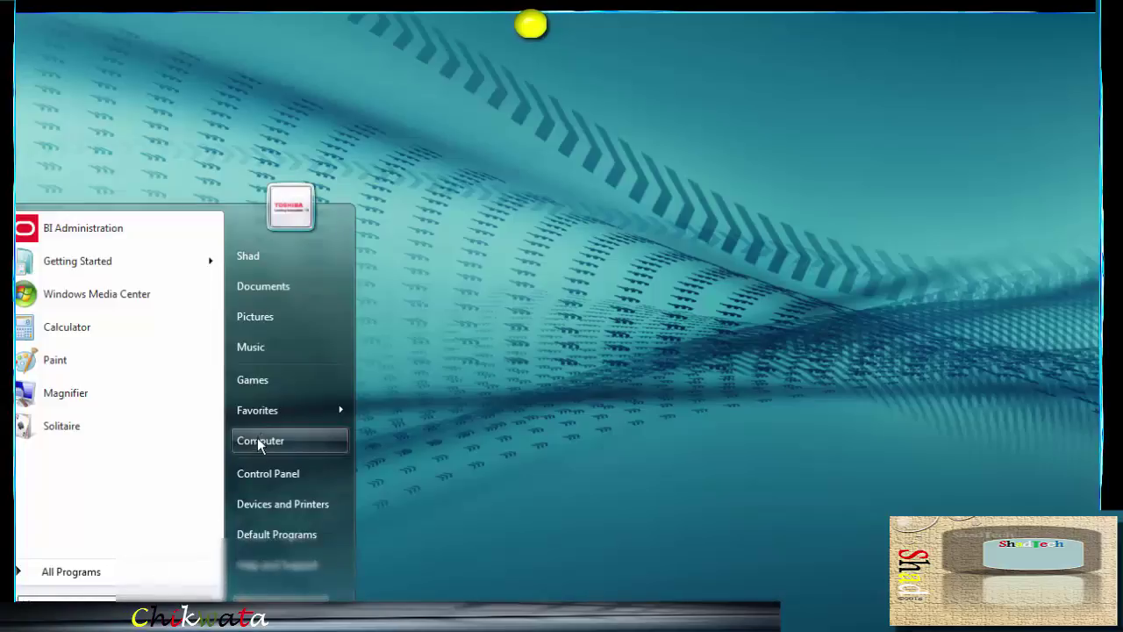
left_click(260, 439)
double_click(542, 194)
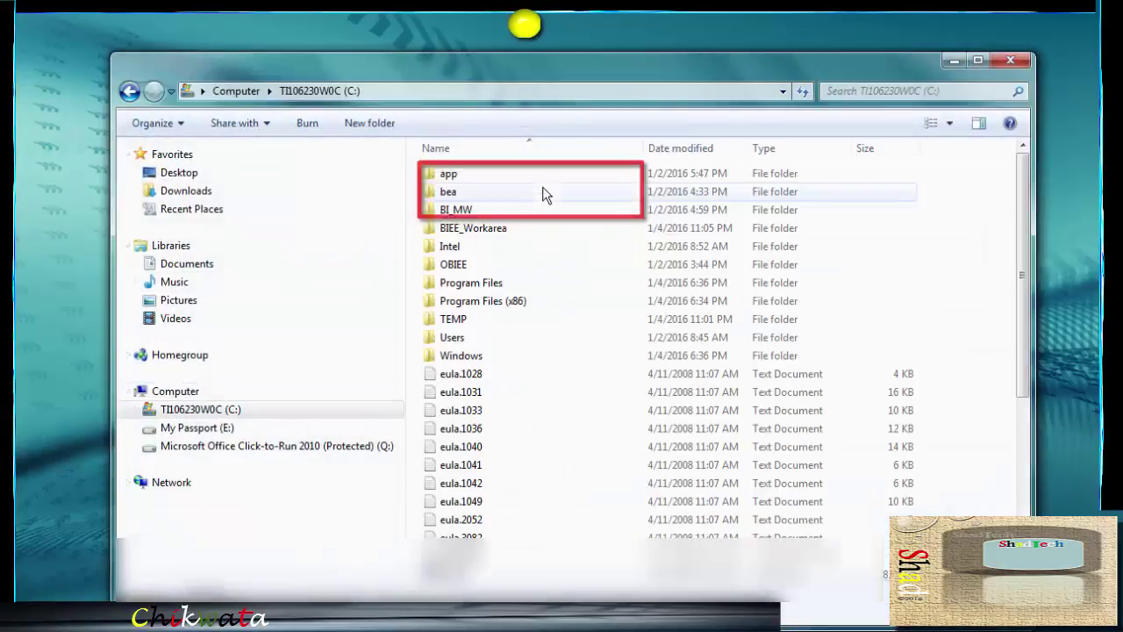
double_click(449, 174)
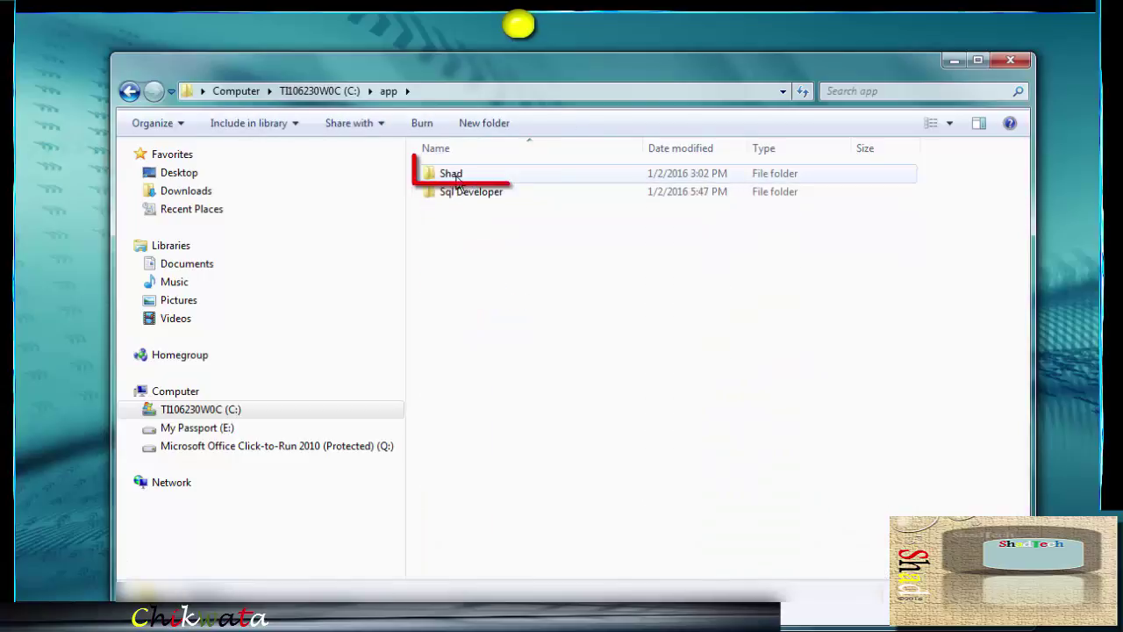
double_click(452, 173)
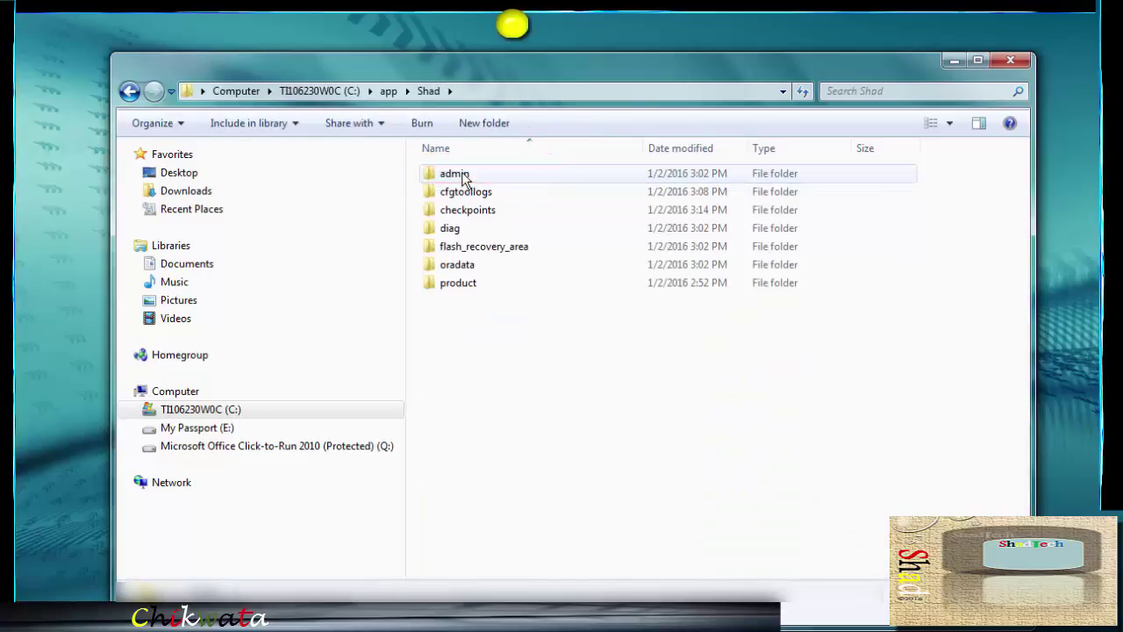
left_click(503, 286)
double_click(504, 283)
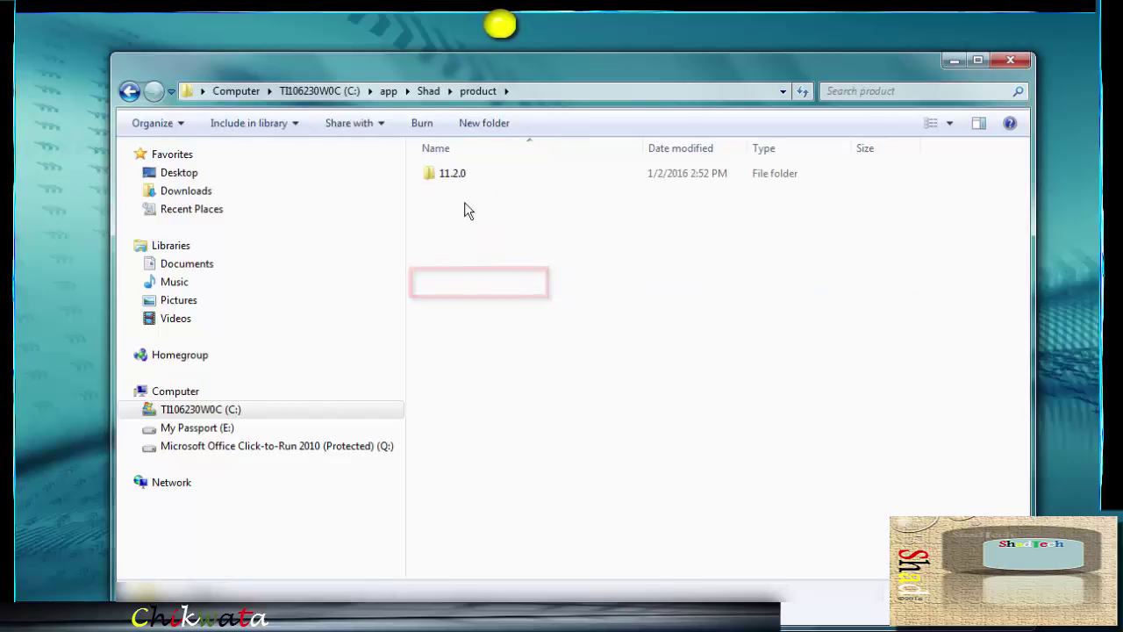
Continue into 11.2.0\dbhome_1\NETWORK\ADMIN and select the tnsnames file
left_click(498, 173)
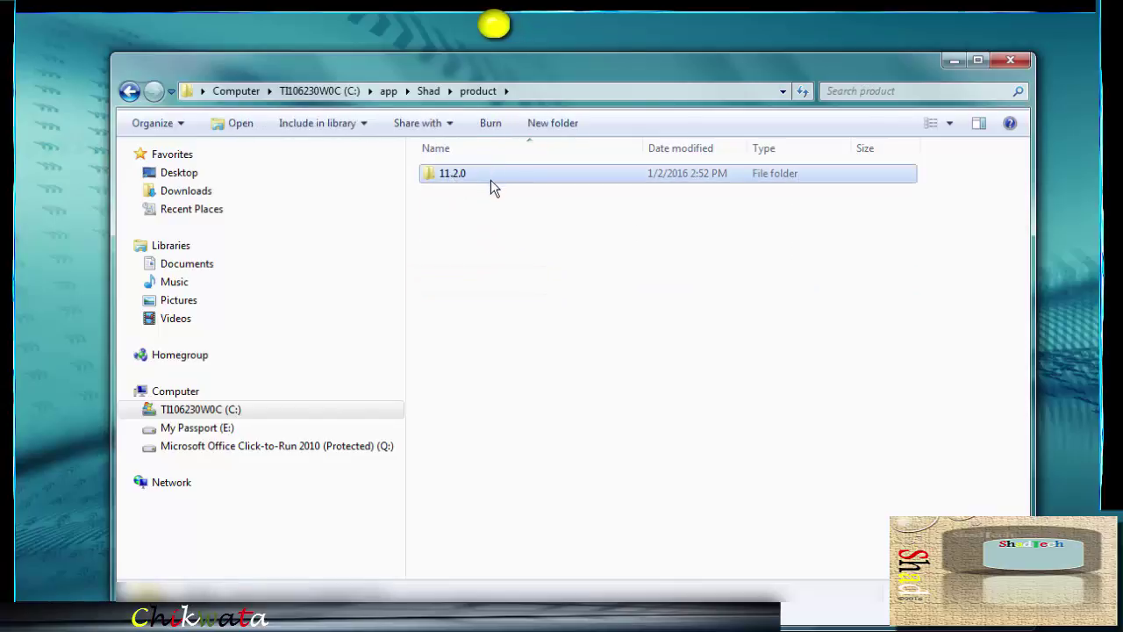
double_click(490, 186)
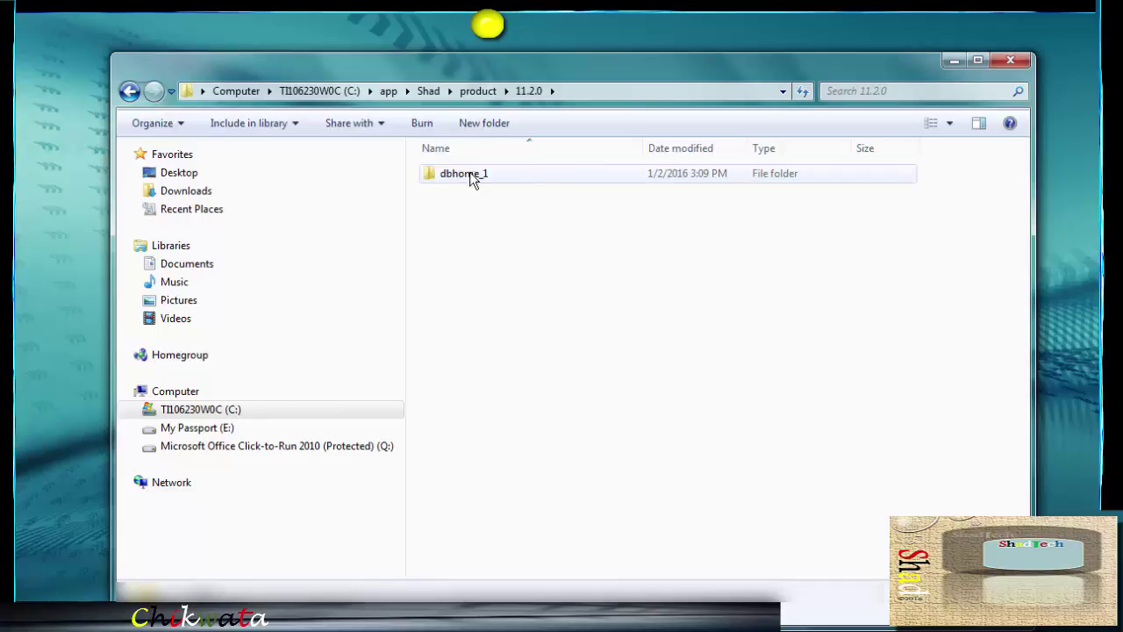
double_click(519, 174)
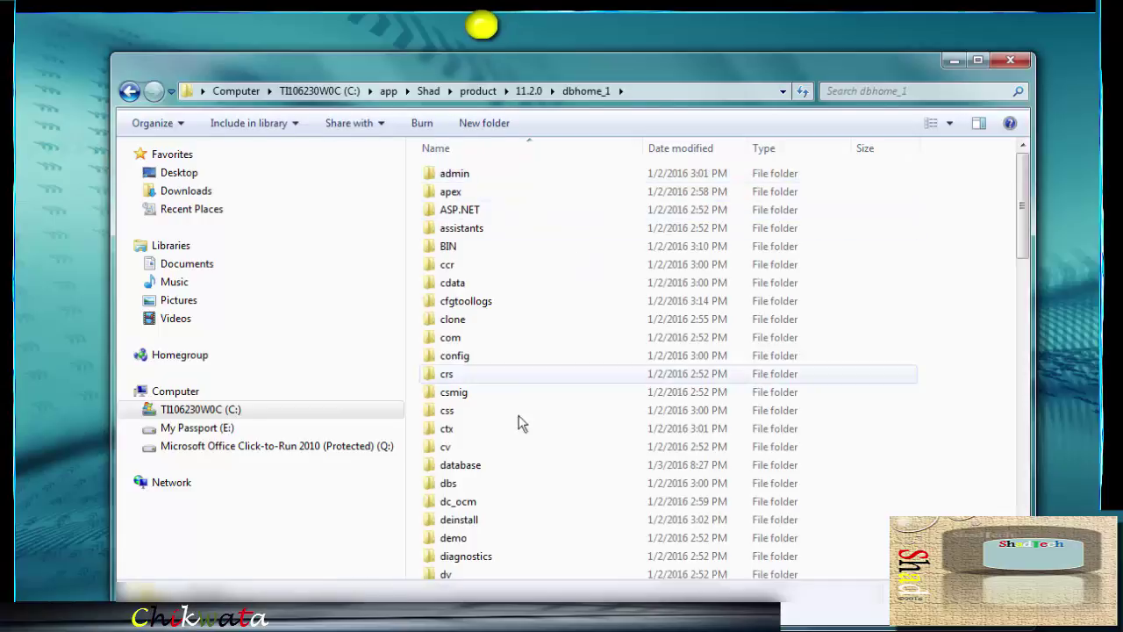
scroll(519, 424, "down", 10)
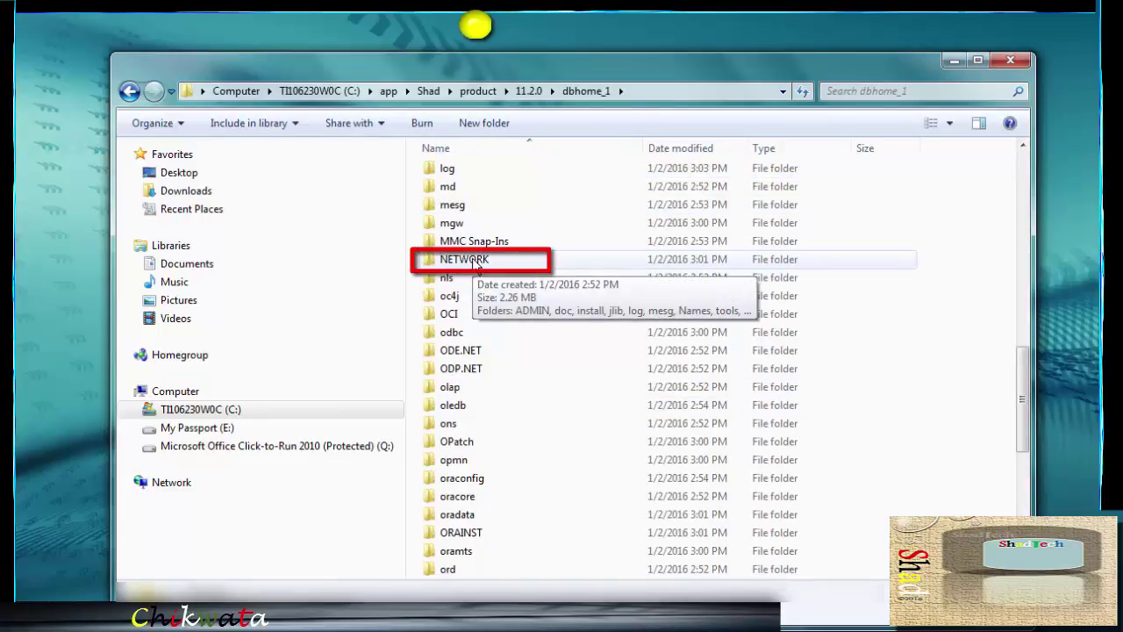
left_click(477, 262)
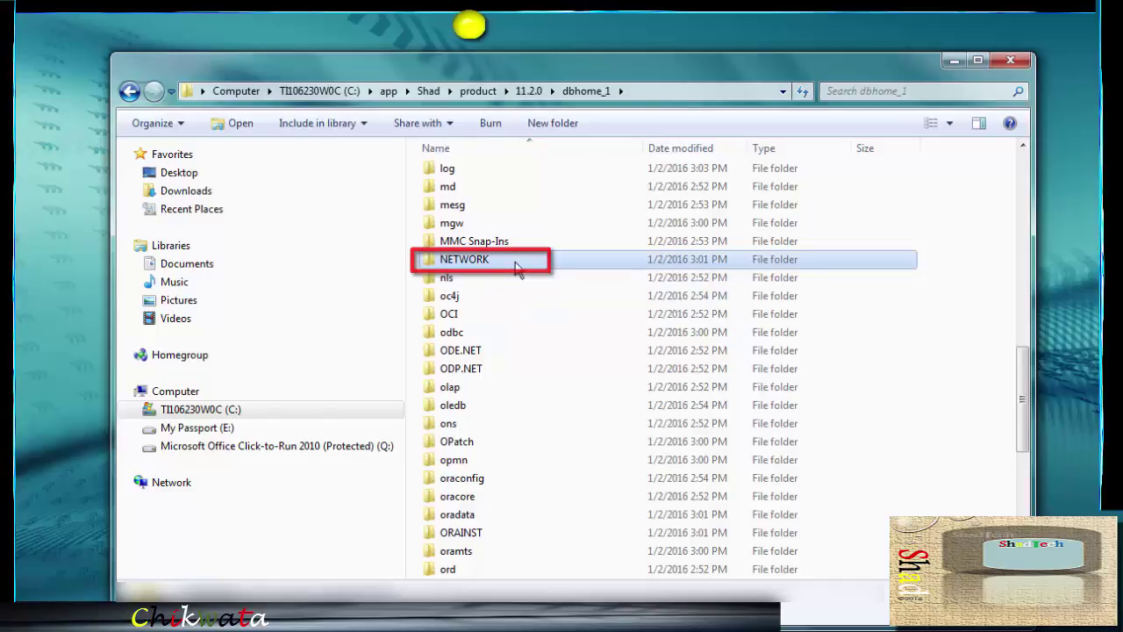
double_click(516, 263)
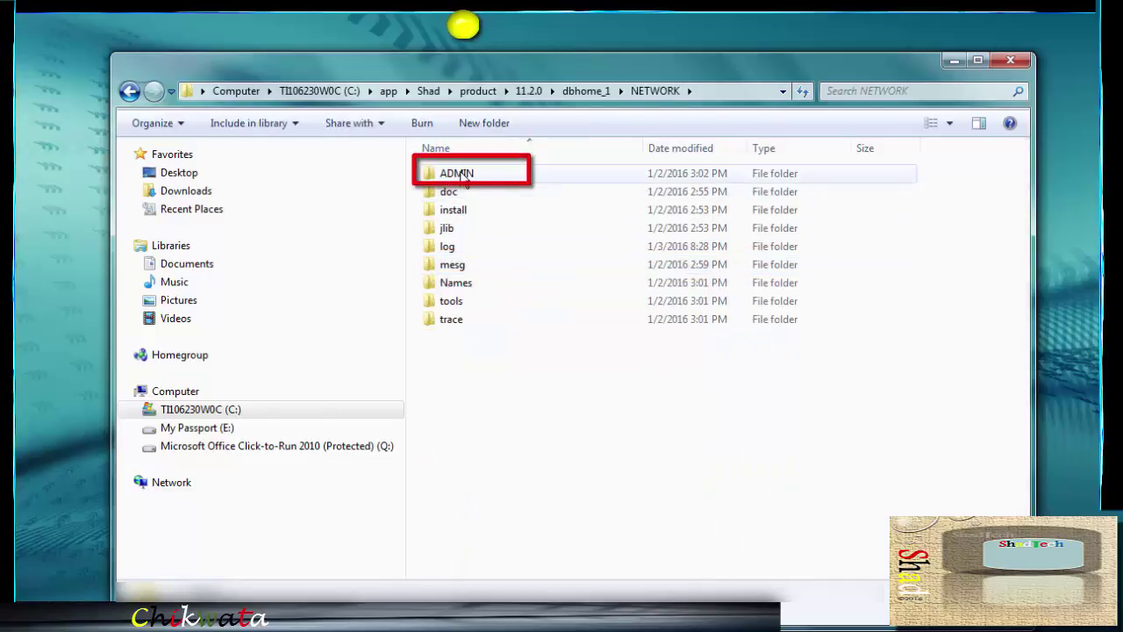
double_click(514, 176)
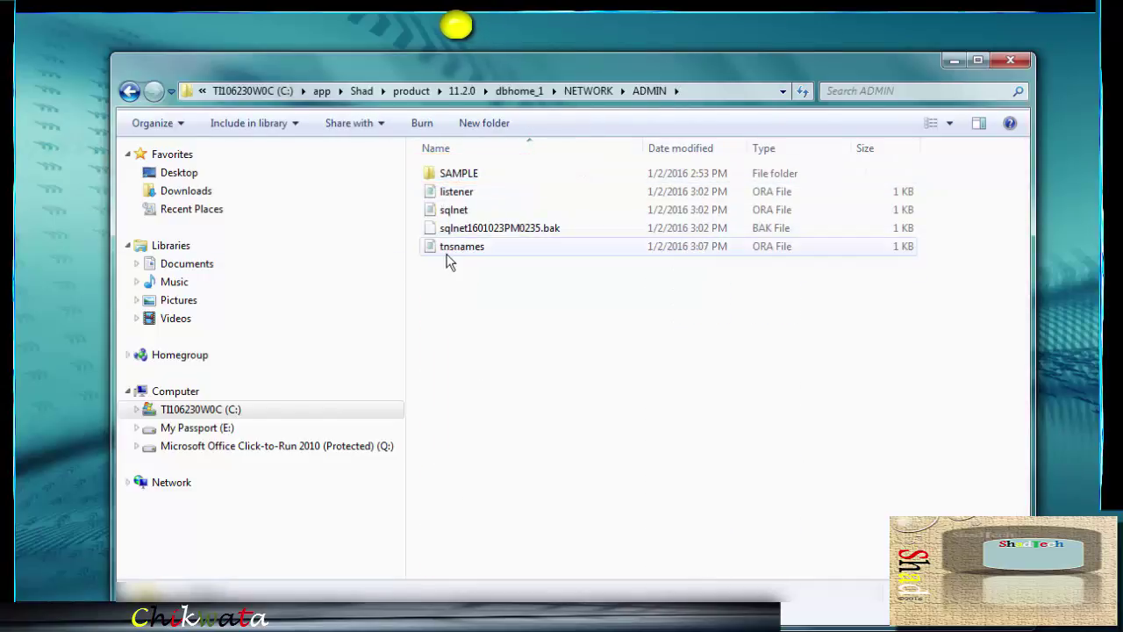
left_click(519, 251)
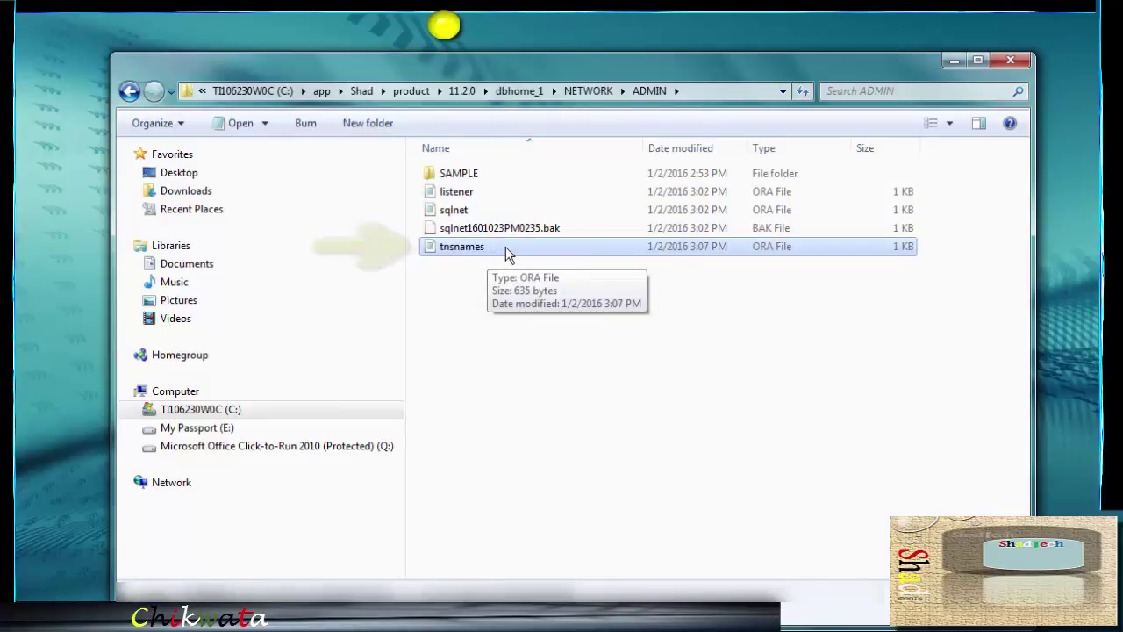
Review tnsnames.ora in Notepad, then copy the file and go up to C:\
double_click(506, 252)
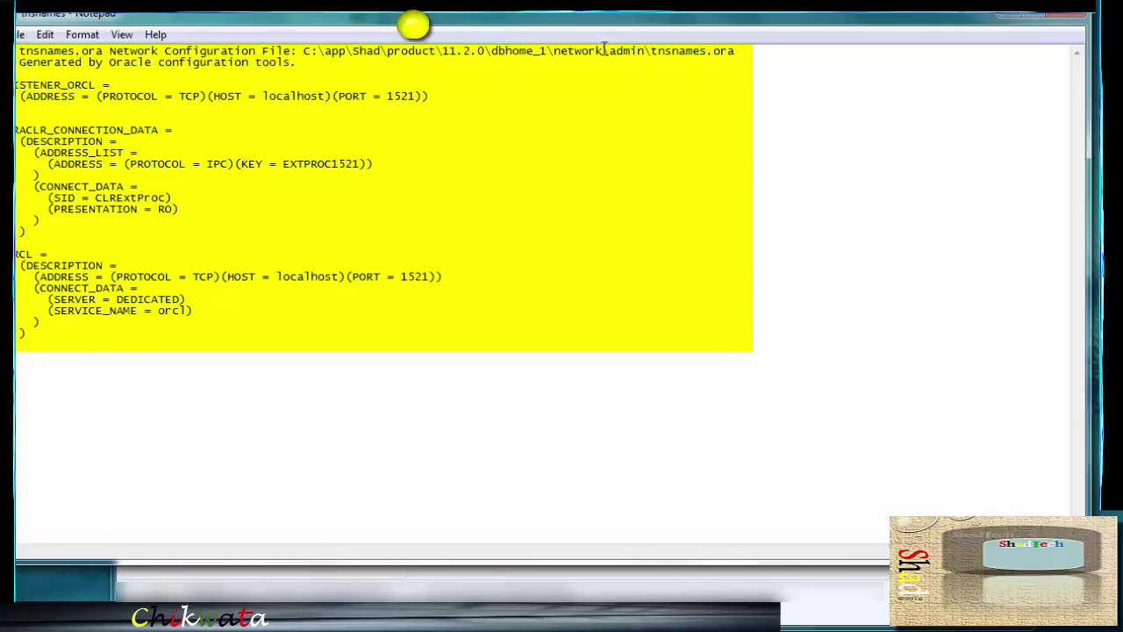
left_click(1075, 20)
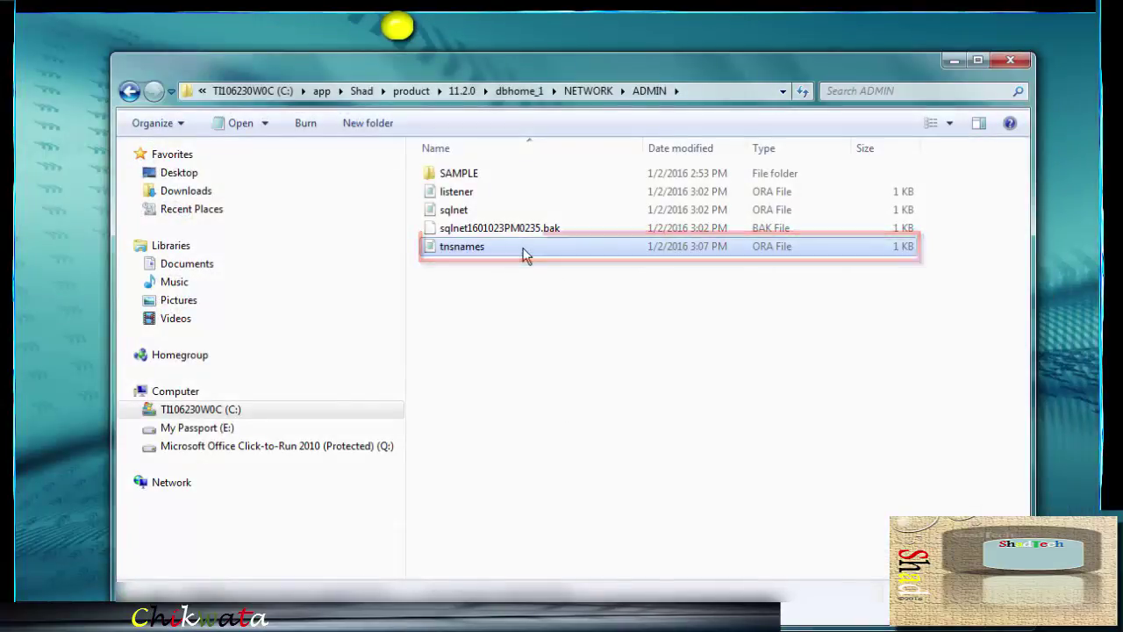
right_click(524, 253)
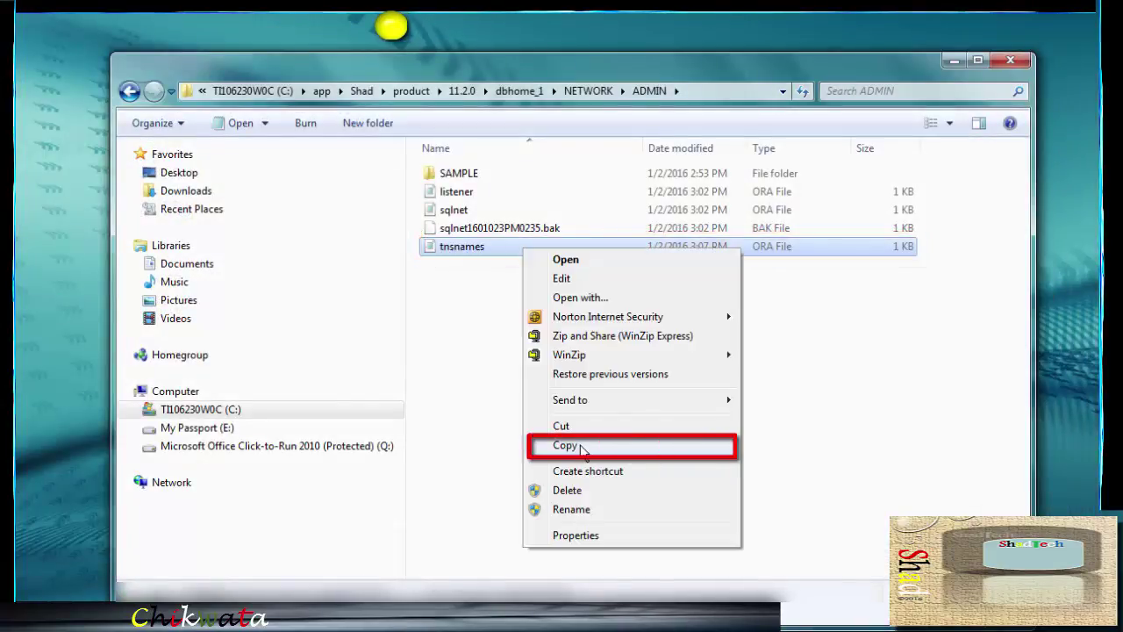
left_click(566, 445)
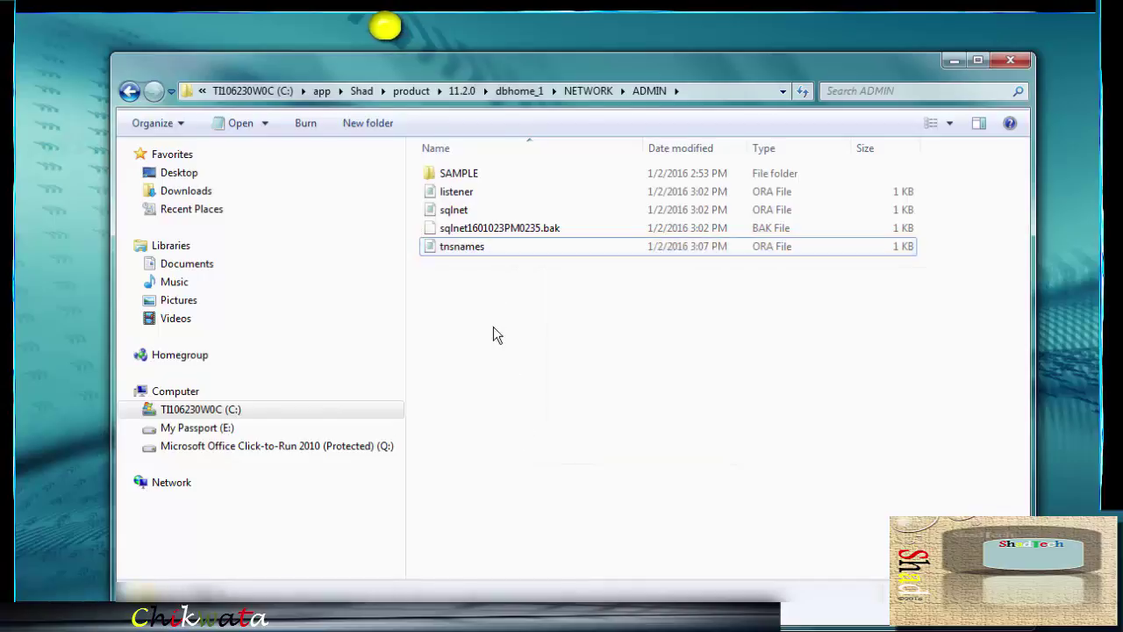
key("alt+Up")
key("alt+Up")
key("alt+Up")
key("alt+Up")
key("alt+Up")
key("alt+Up")
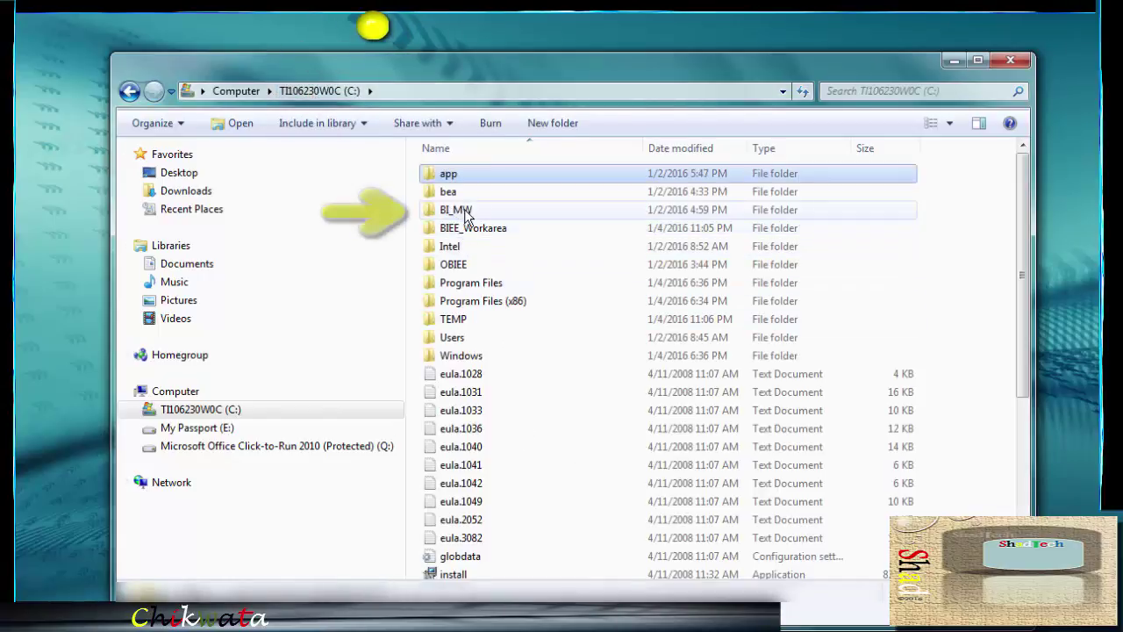
Browse to the C:\BI_MW\Oracle_BI1\network\admin folder
left_click(502, 209)
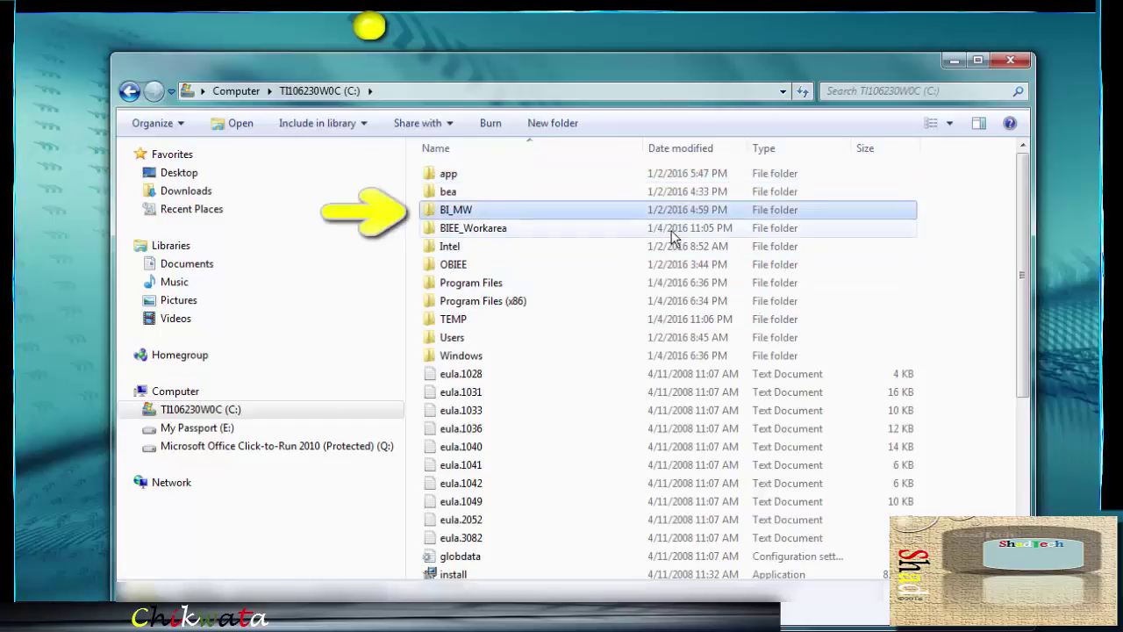
double_click(530, 209)
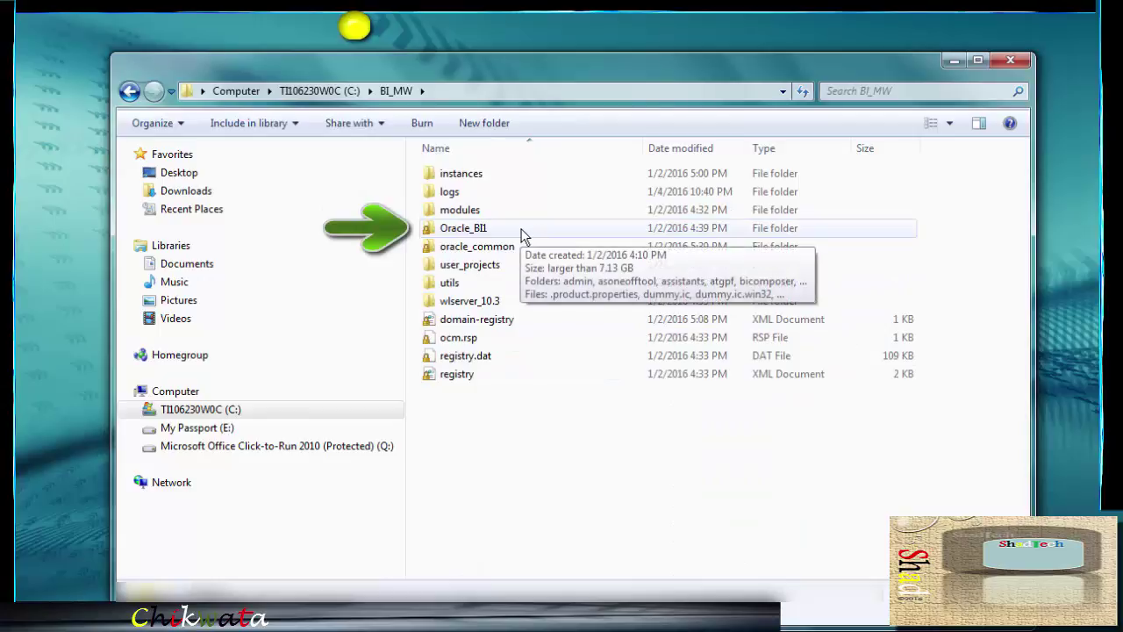
double_click(522, 232)
scroll(520, 237, "down", 9)
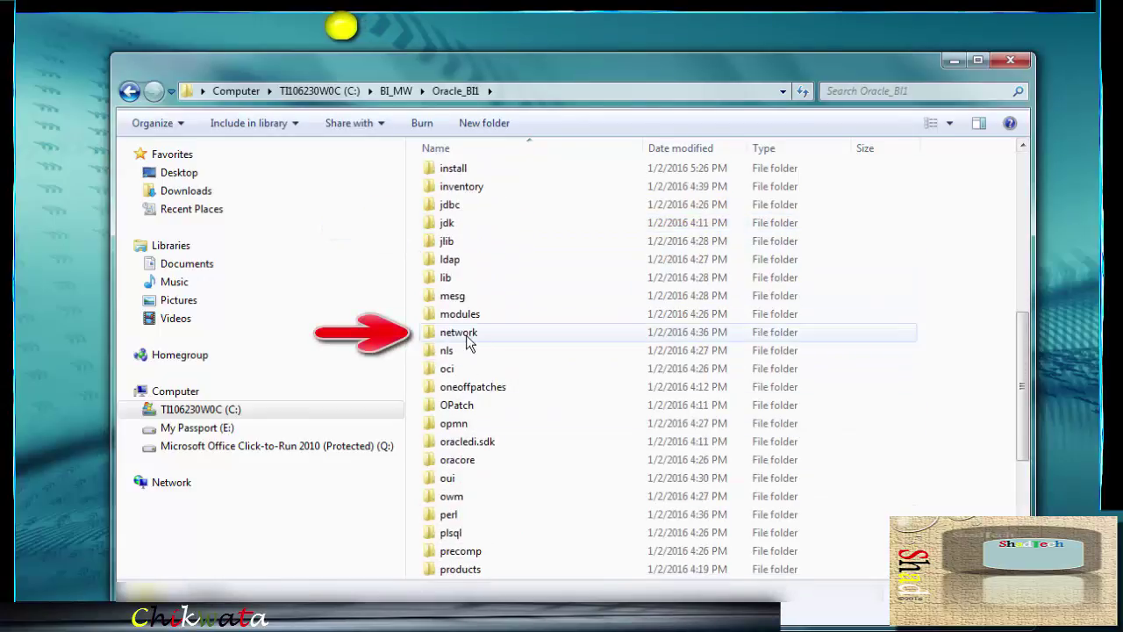
left_click(467, 335)
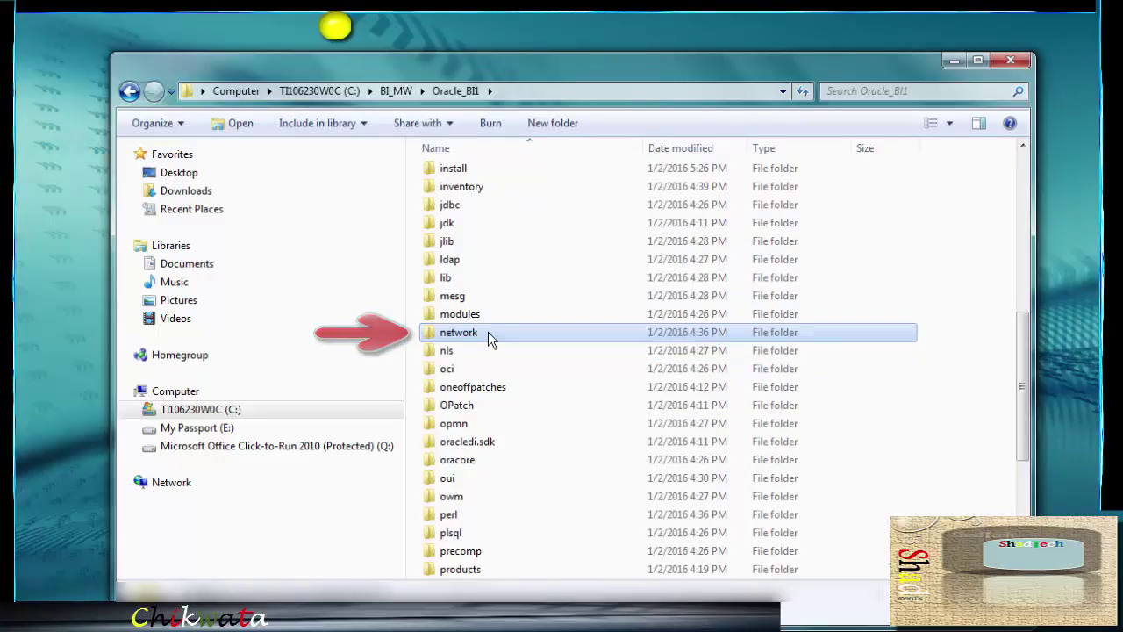
double_click(488, 331)
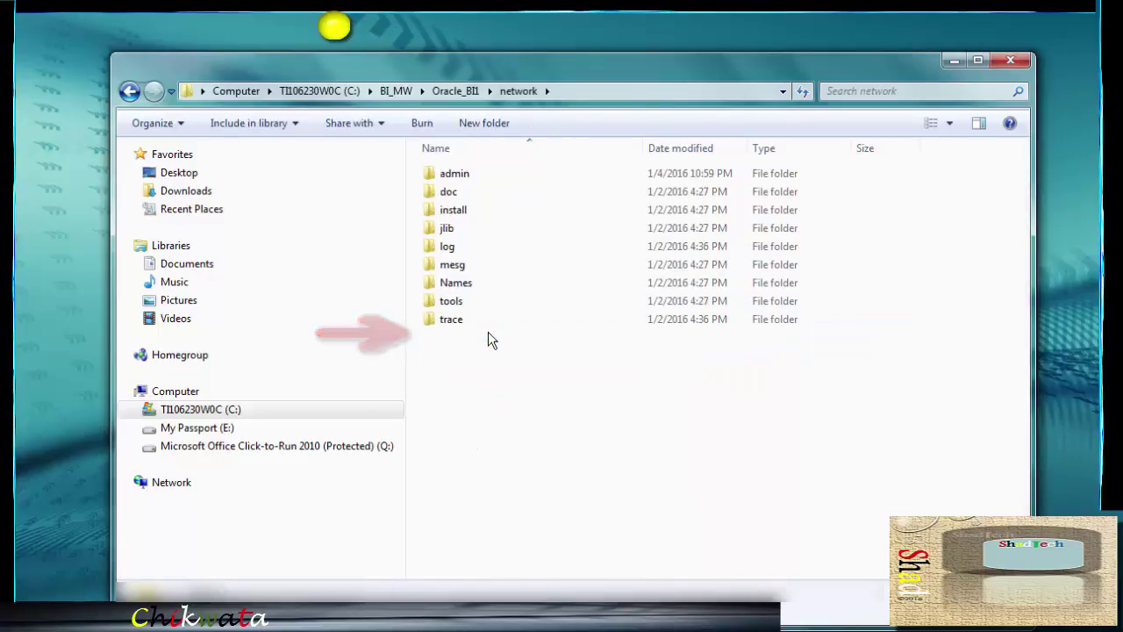
left_click(489, 178)
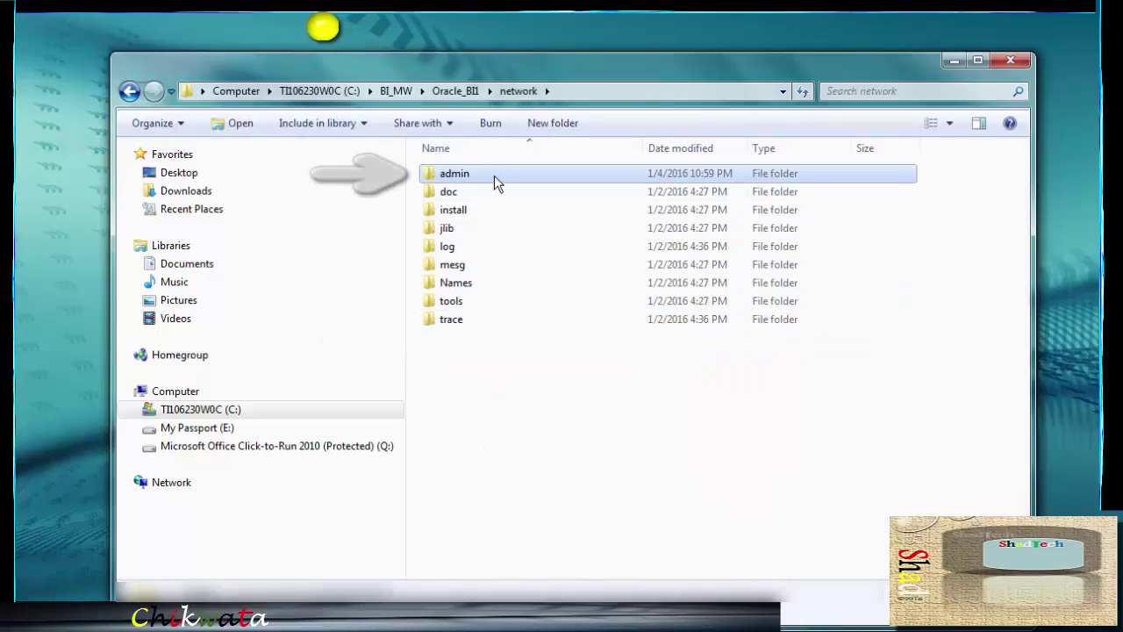
double_click(494, 176)
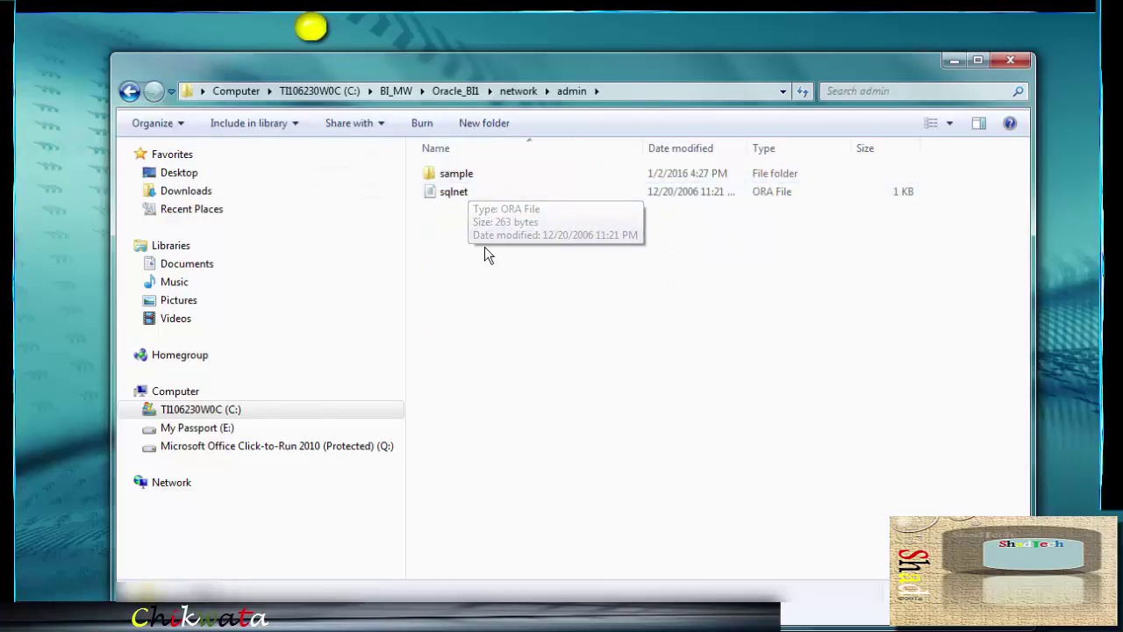
Paste tnsnames.ora into the admin folder and close Windows Explorer
right_click(498, 227)
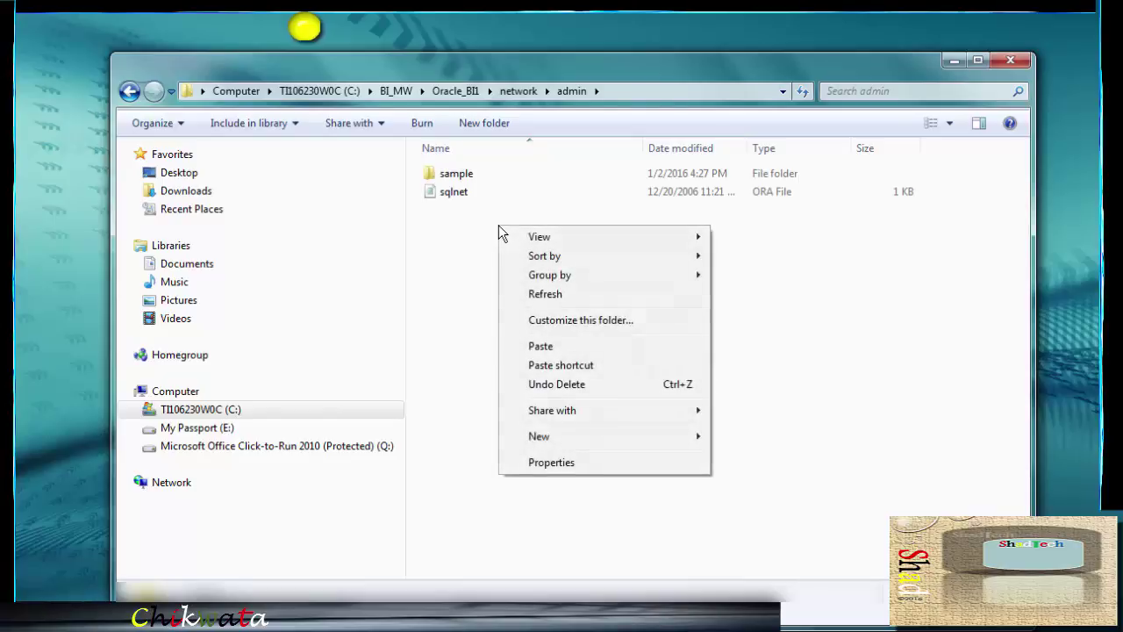
left_click(560, 346)
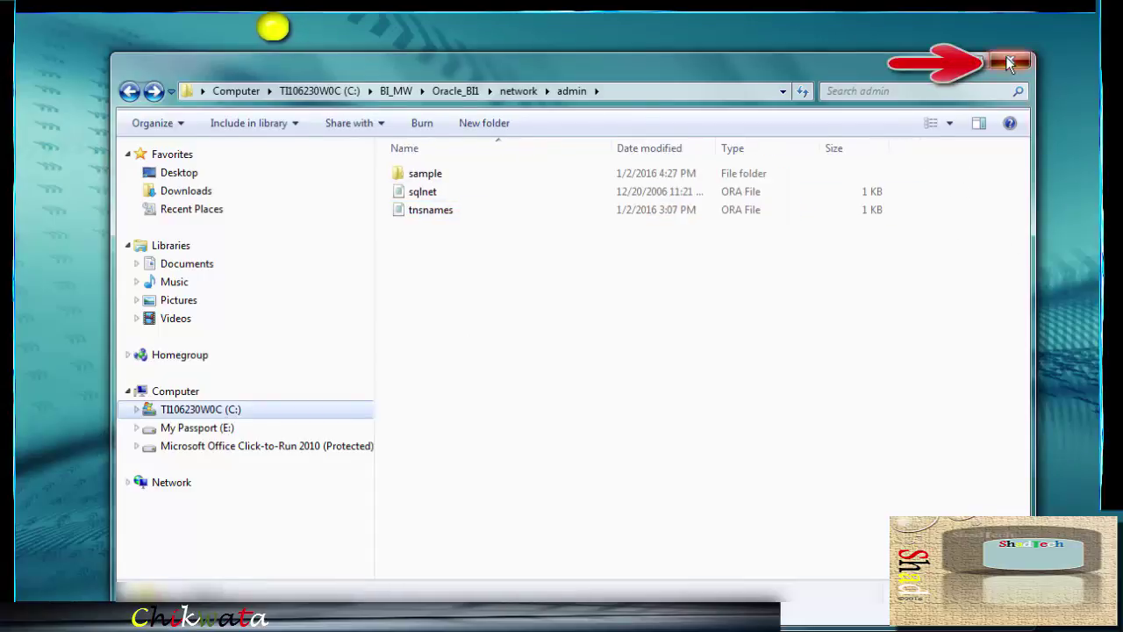
left_click(1010, 62)
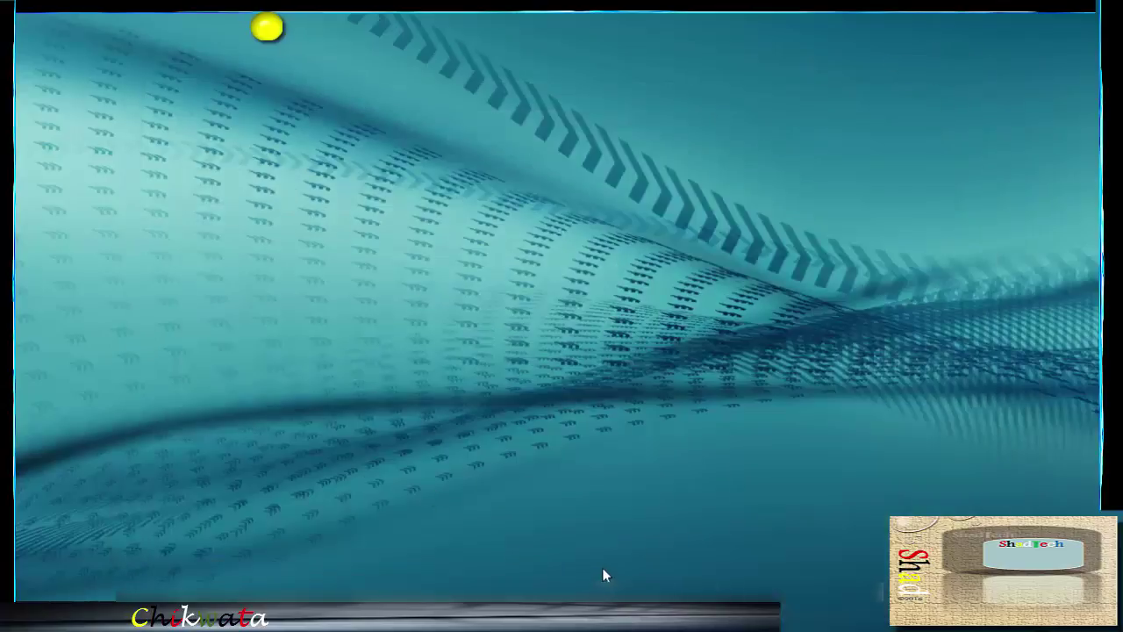
Launch the BI Administration Tool, try reopening recent BISAMPLE.rpd, and dismiss the file-not-found message
left_click(26, 616)
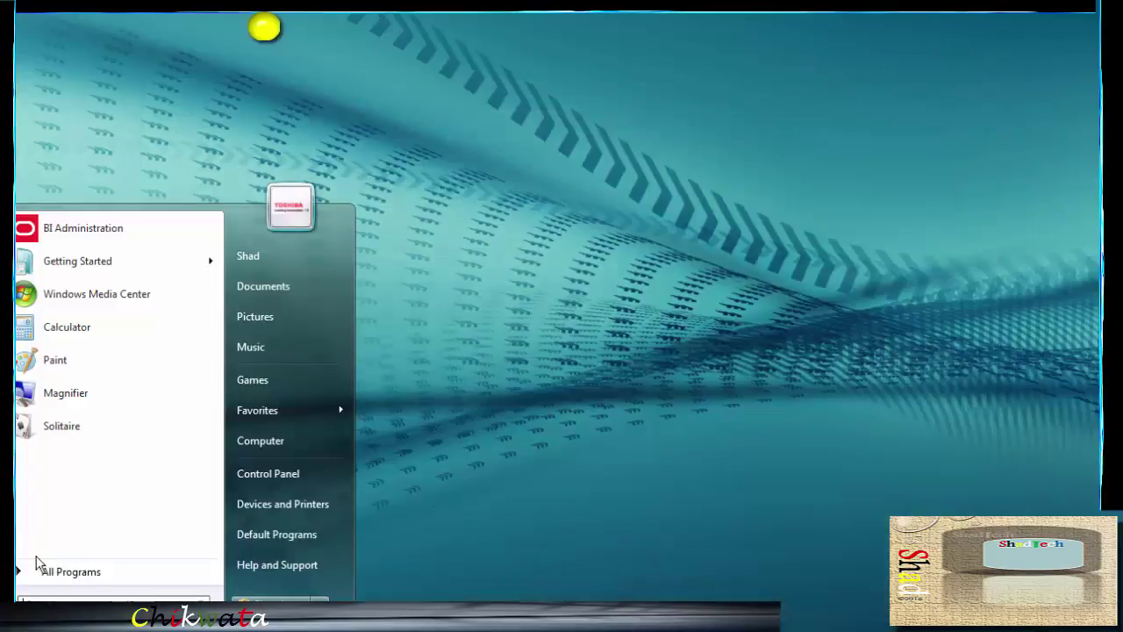
left_click(83, 228)
left_click(152, 85)
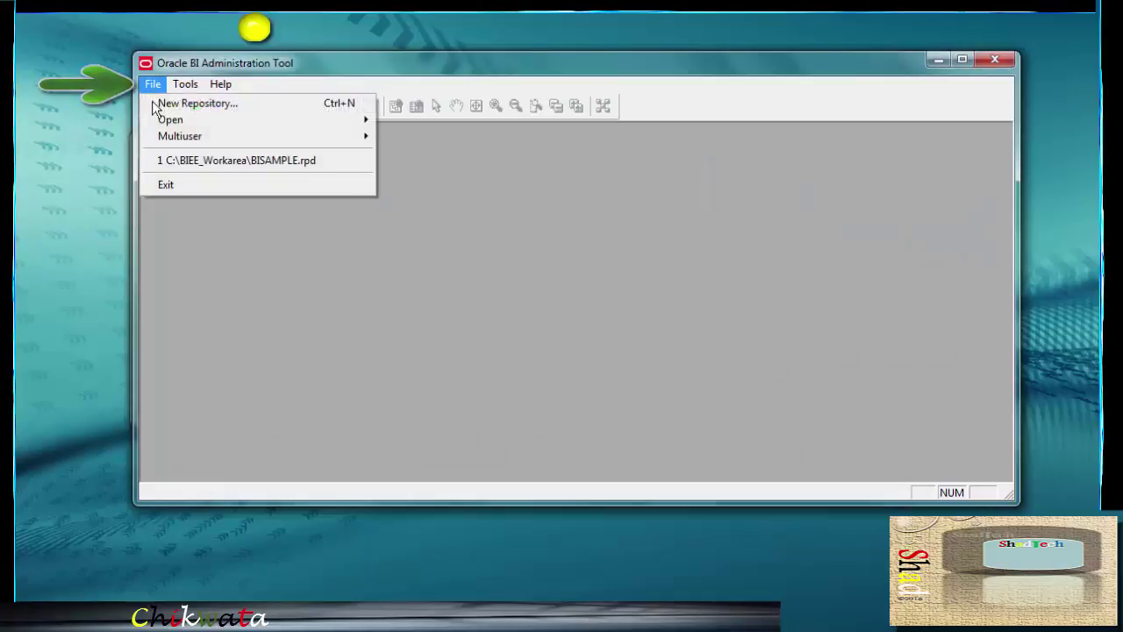
left_click(218, 165)
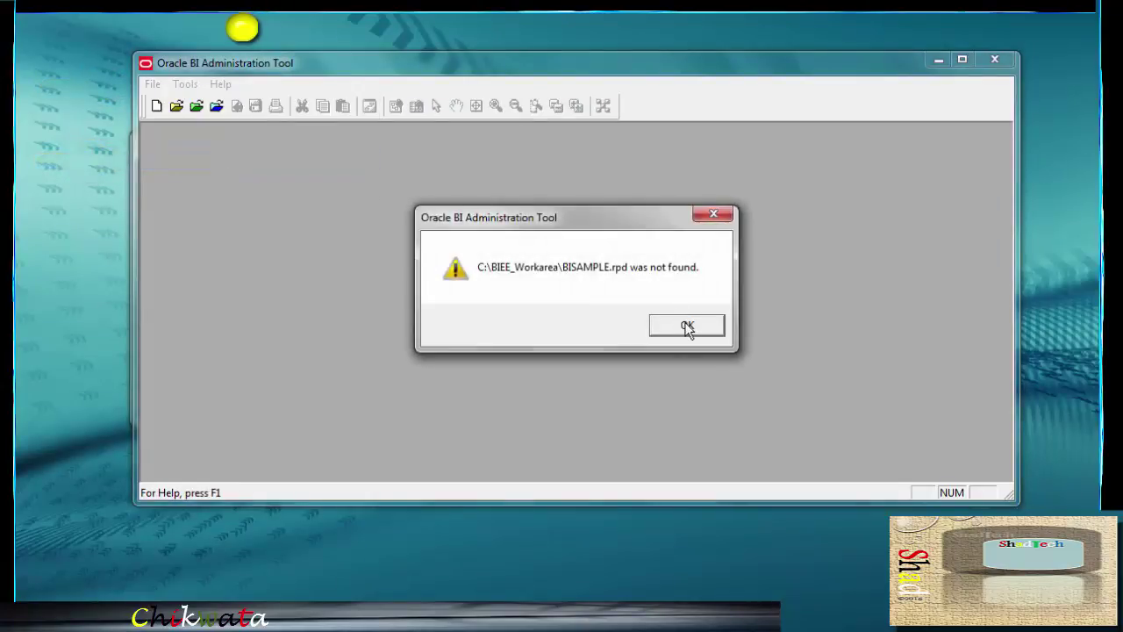
left_click(687, 325)
Start a new repository named BISAMPLE located in C:\BIEE_Workarea
left_click(153, 83)
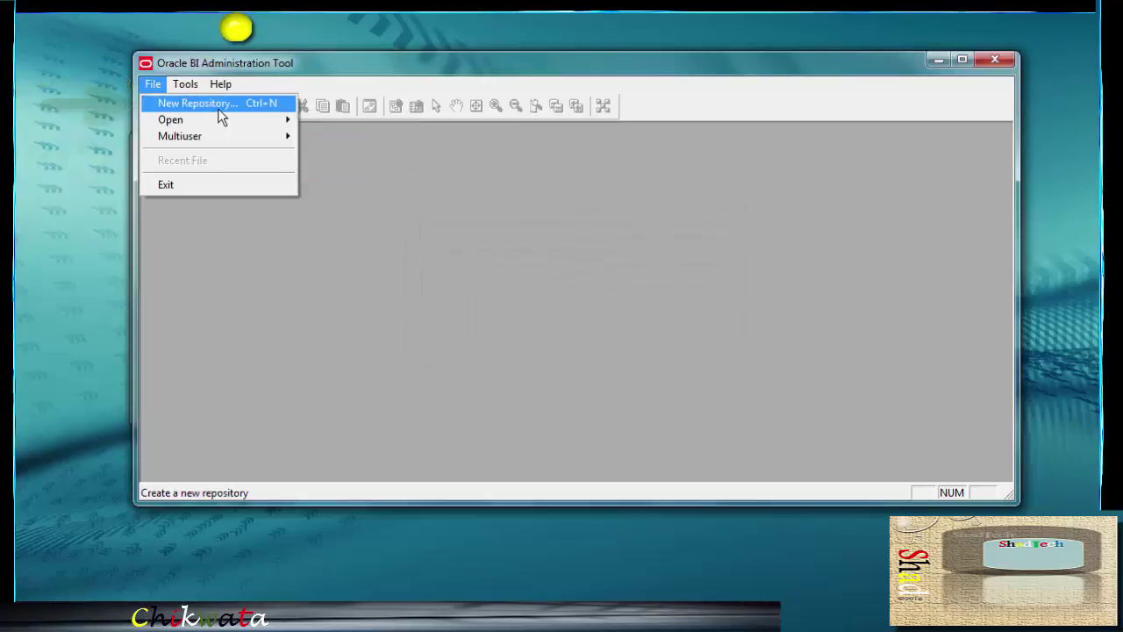
left_click(219, 109)
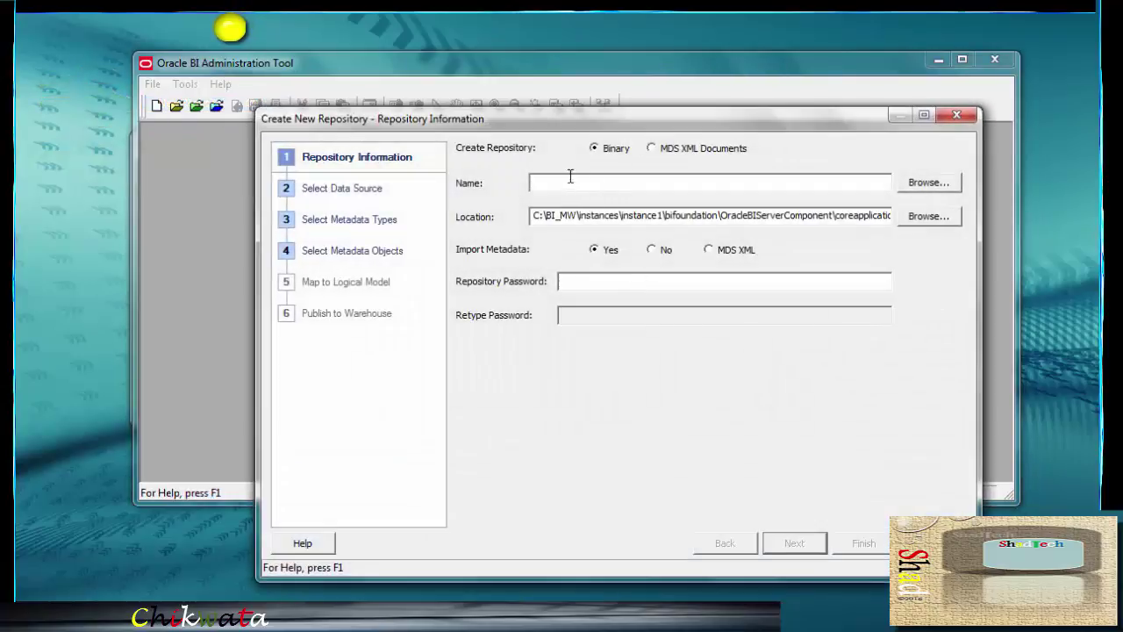
left_click(571, 179)
type("BISAMPLE")
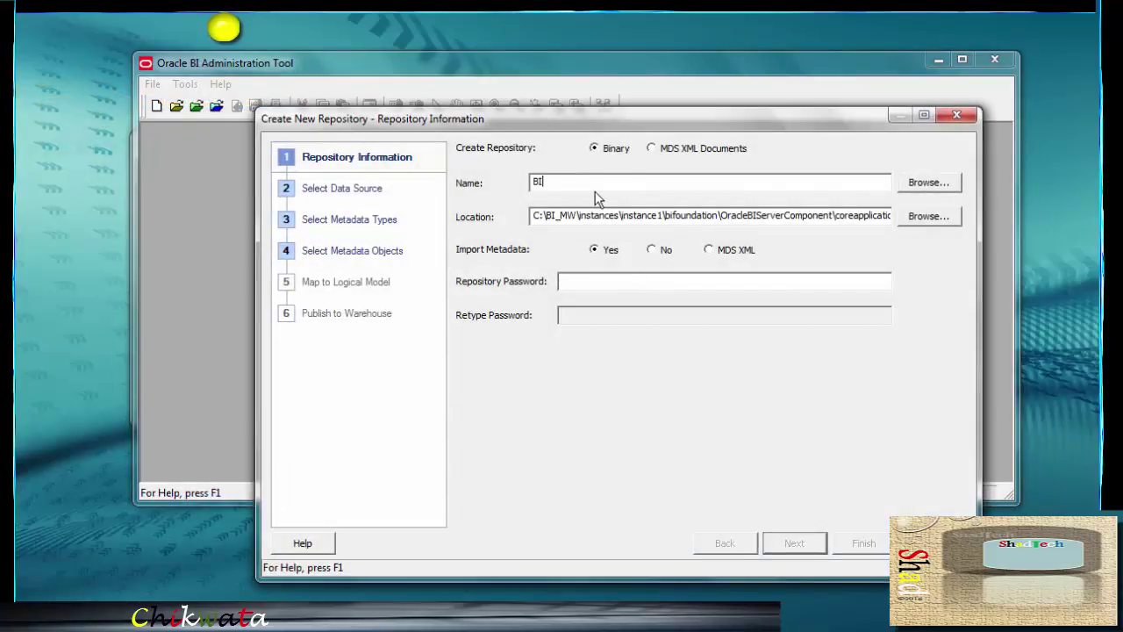
left_click(913, 217)
scroll(614, 378, "down", 5)
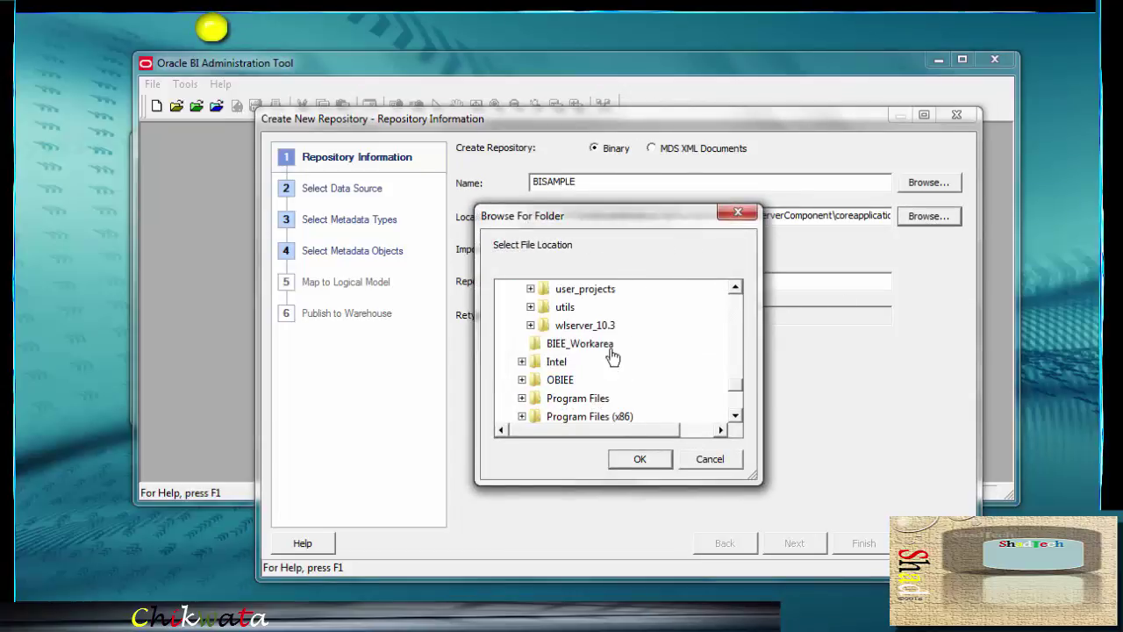
left_click(597, 344)
left_click(639, 459)
Enter the repository password and retype it to confirm
left_click(607, 279)
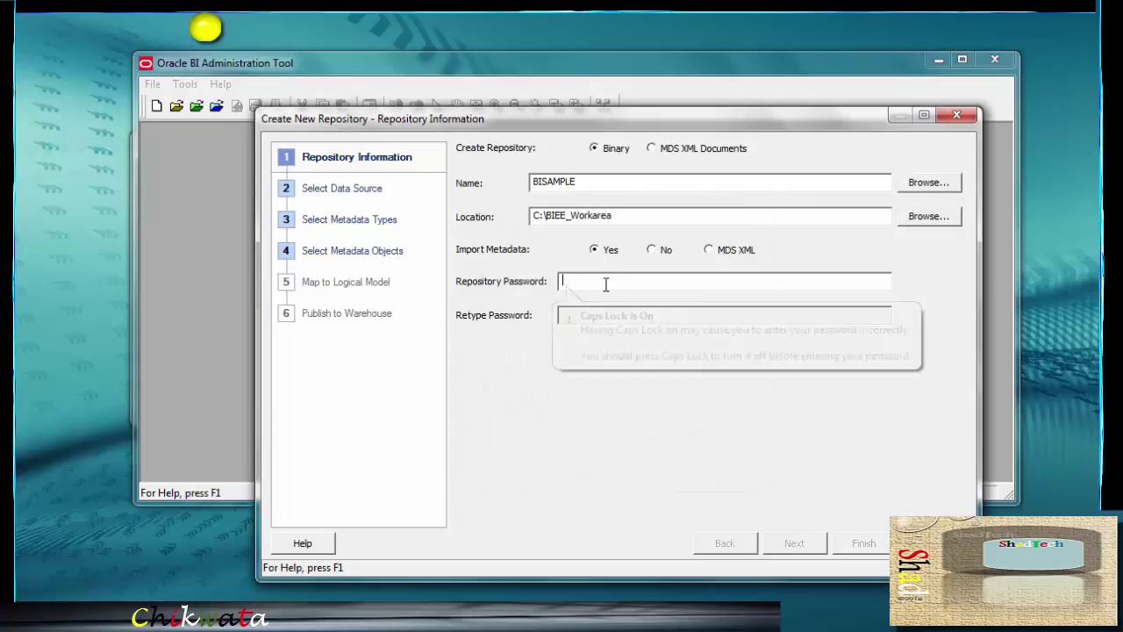
type("Admin123")
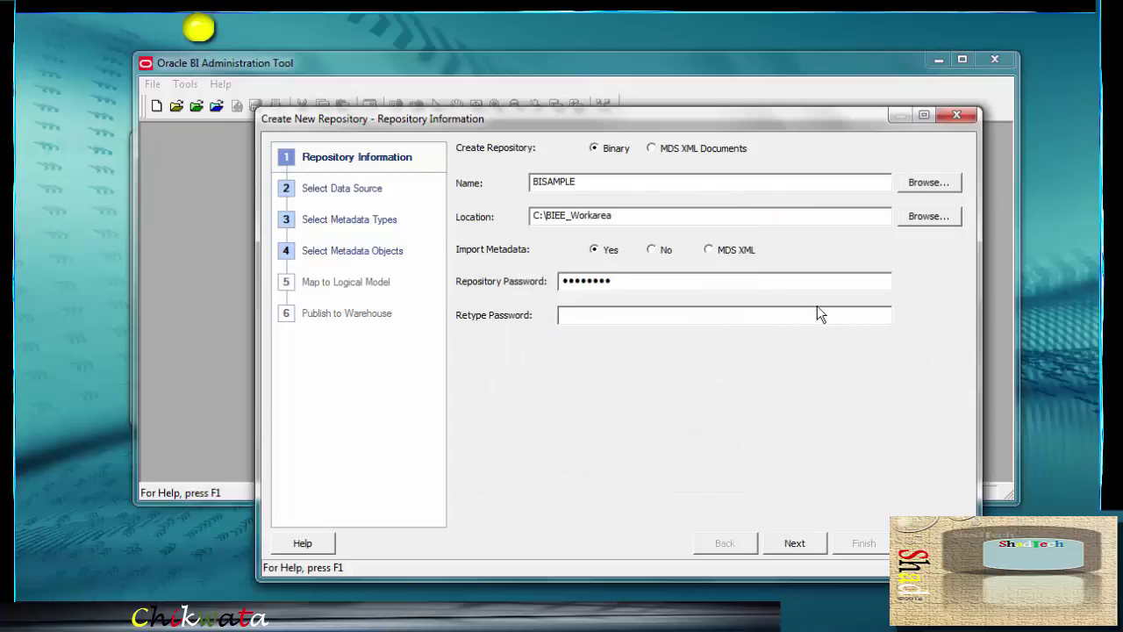
left_click(813, 322)
type("Admin123")
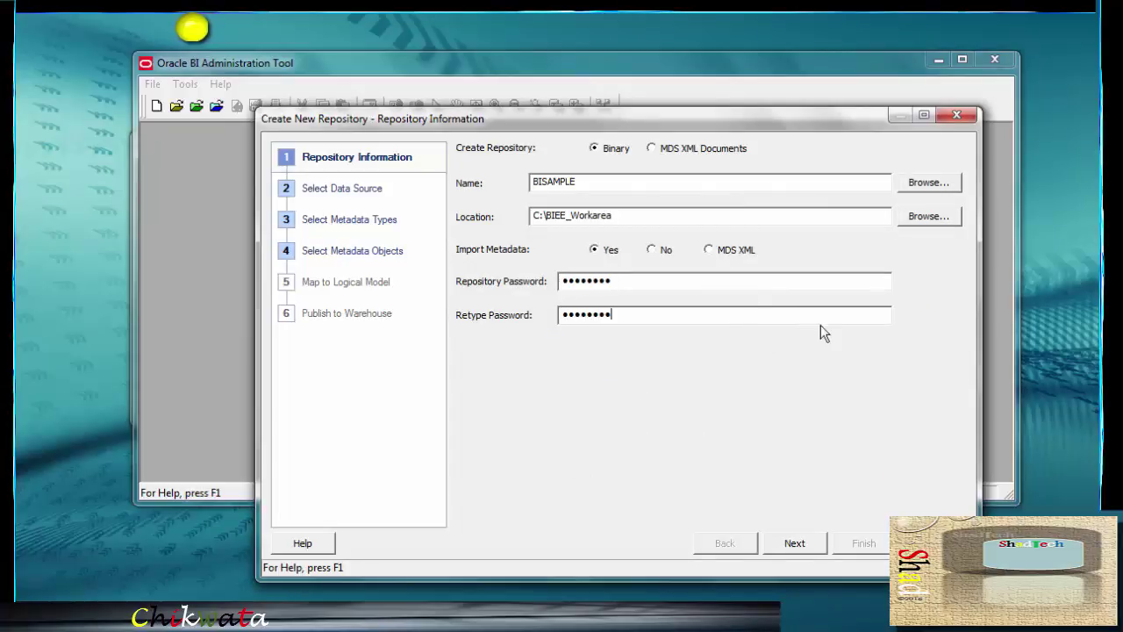
Connect via OCI 10g/11g to orcl as BISAMPLE with its password, reaching Select Metadata Types
left_click(794, 548)
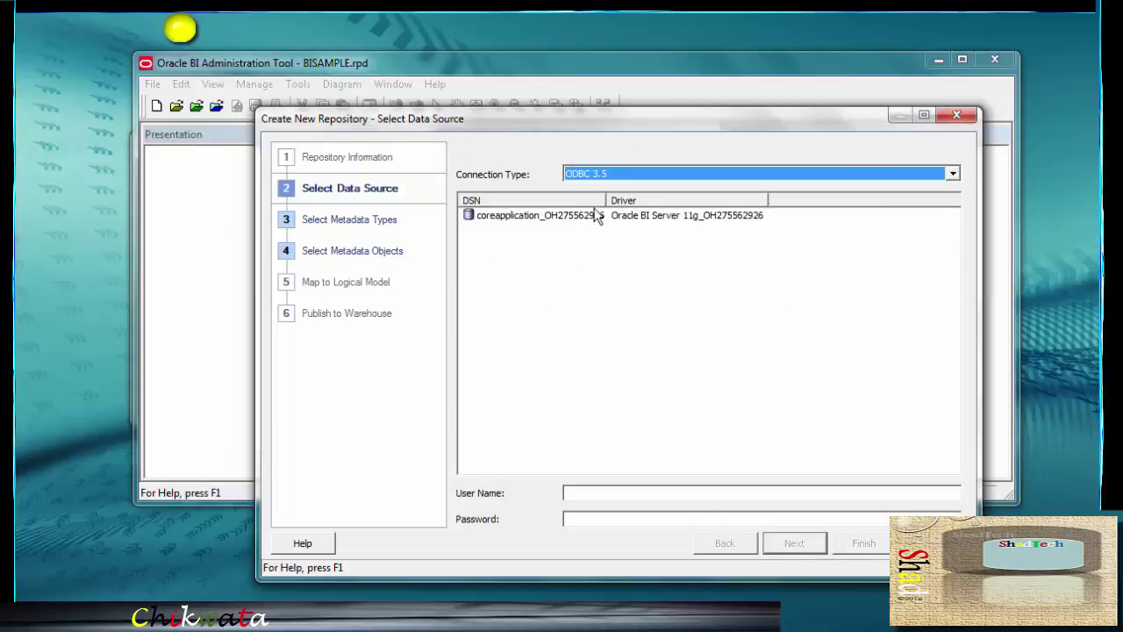
left_click(953, 173)
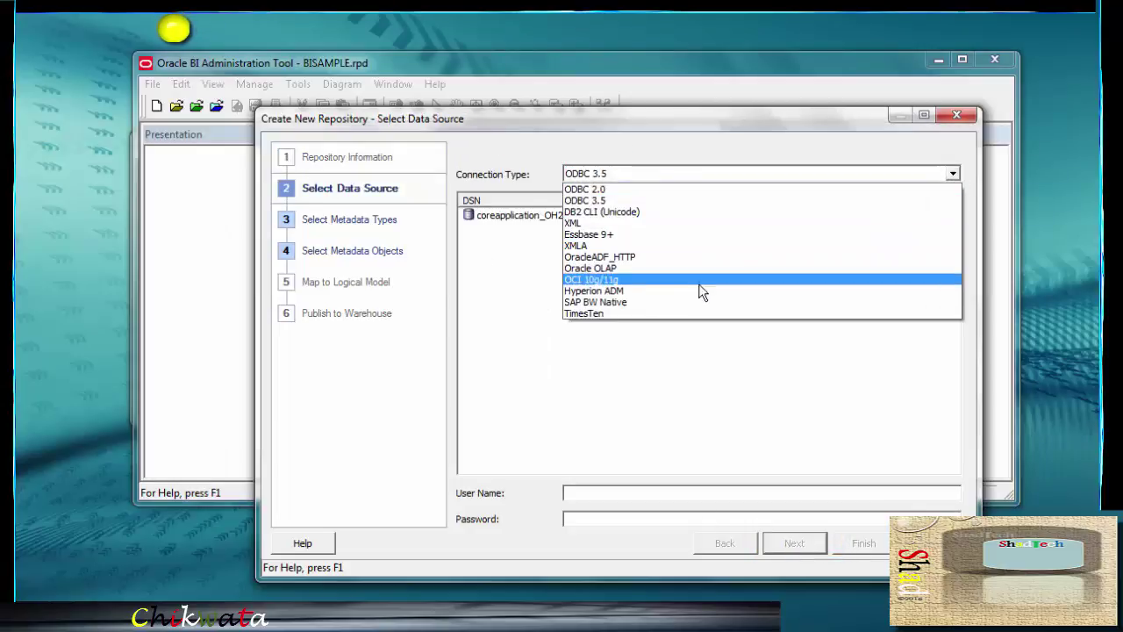
left_click(606, 279)
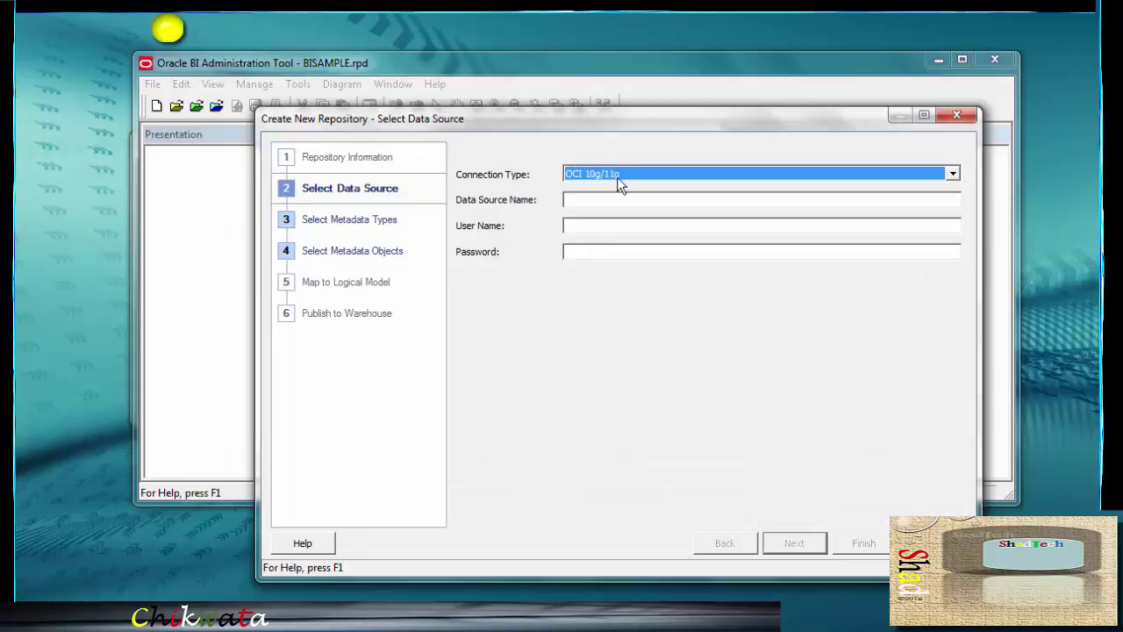
left_click(604, 201)
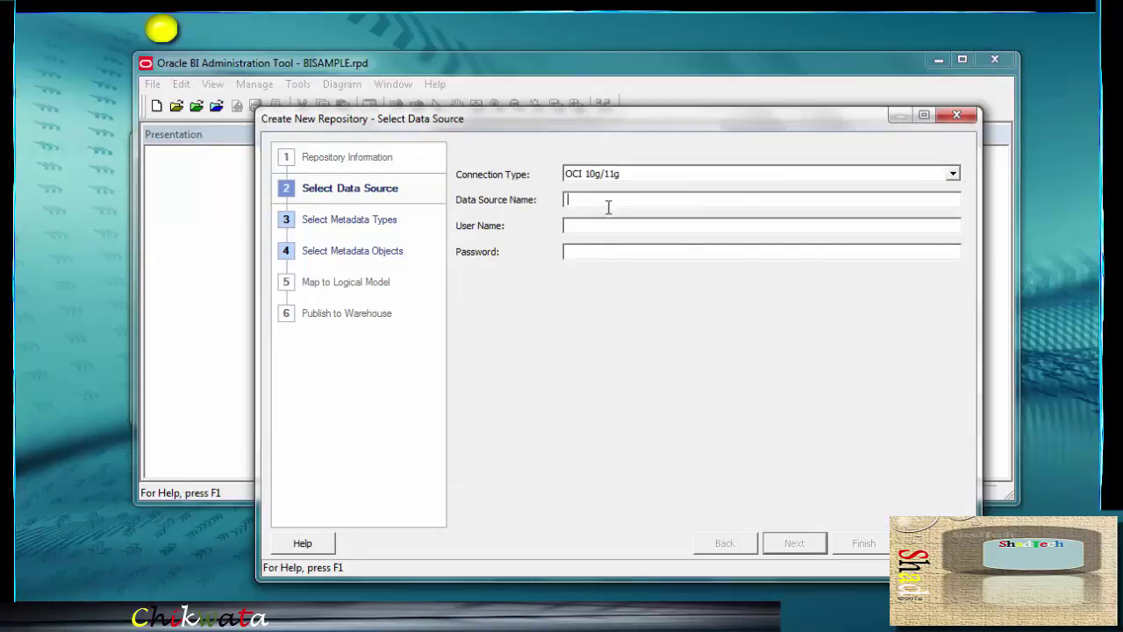
type("orcl")
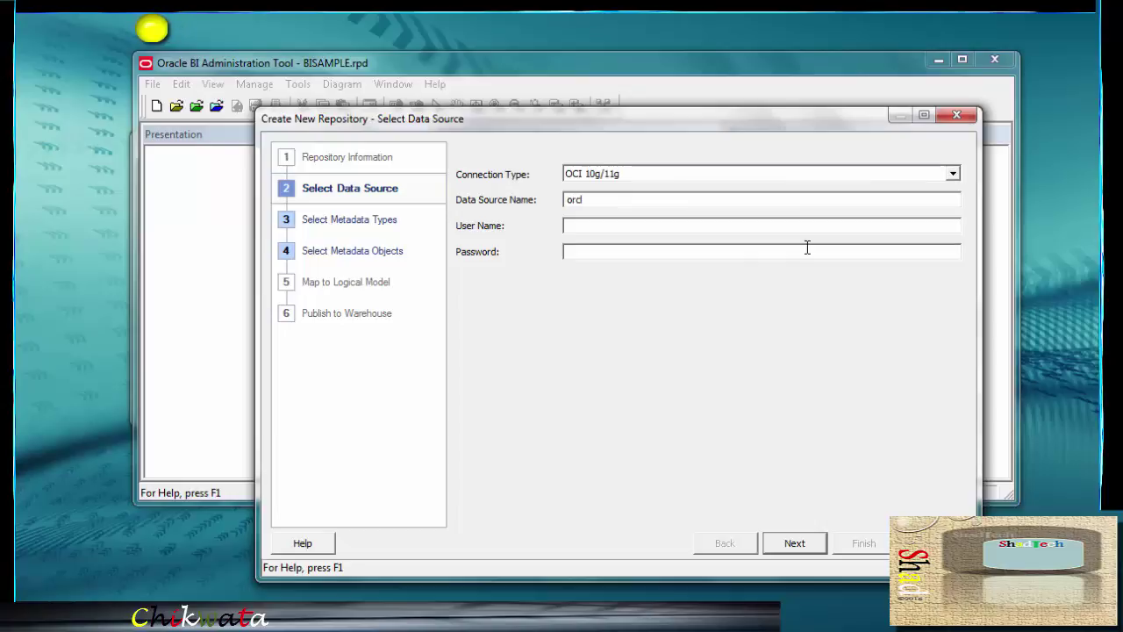
key("Tab")
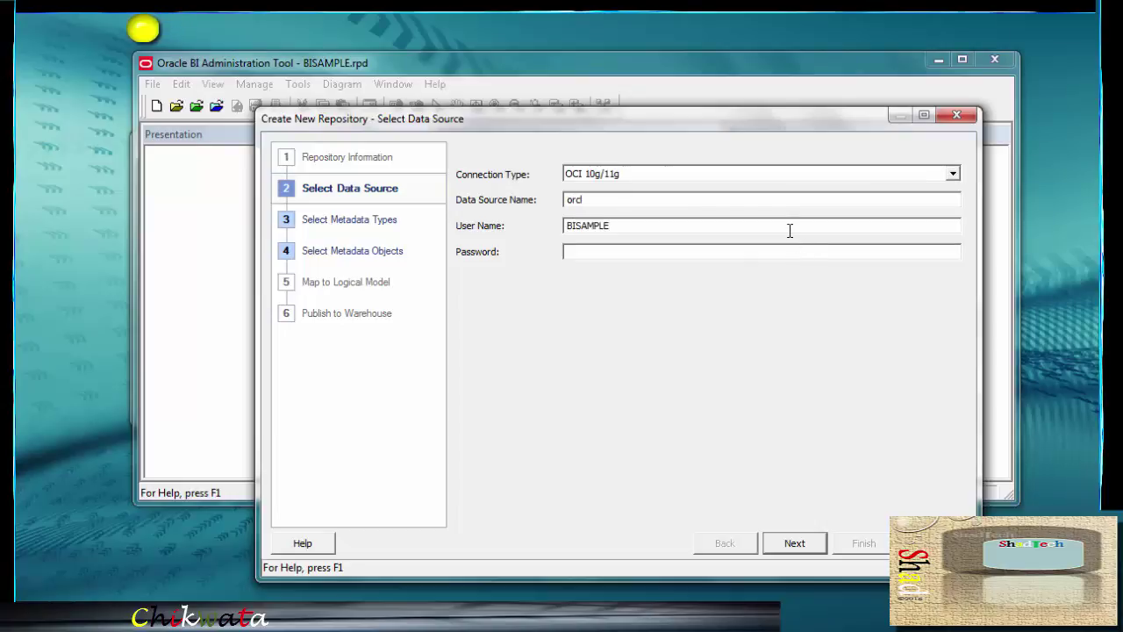
key("Tab")
type("B")
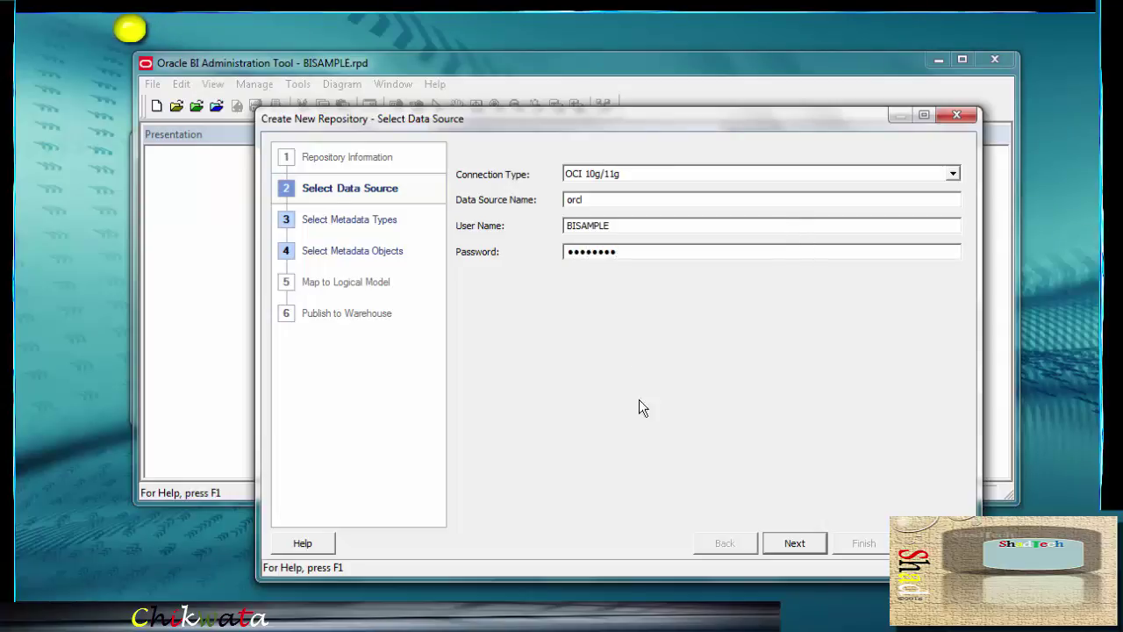
left_click(792, 544)
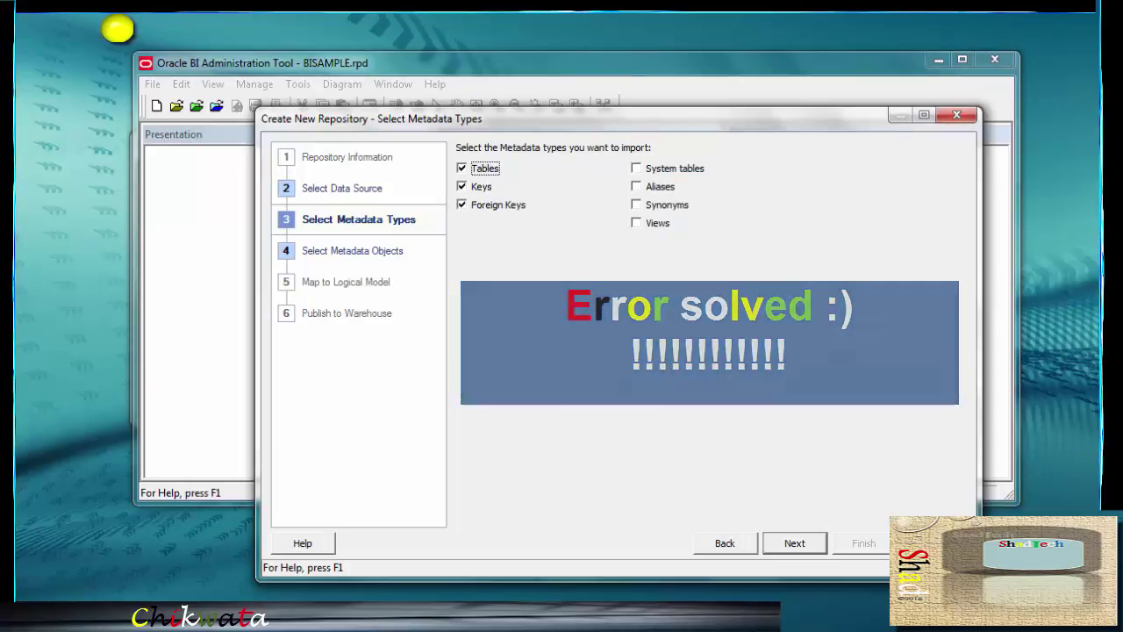
Cancel the wizard, confirming with Yes, and close BISAMPLE.rpd
left_click(957, 115)
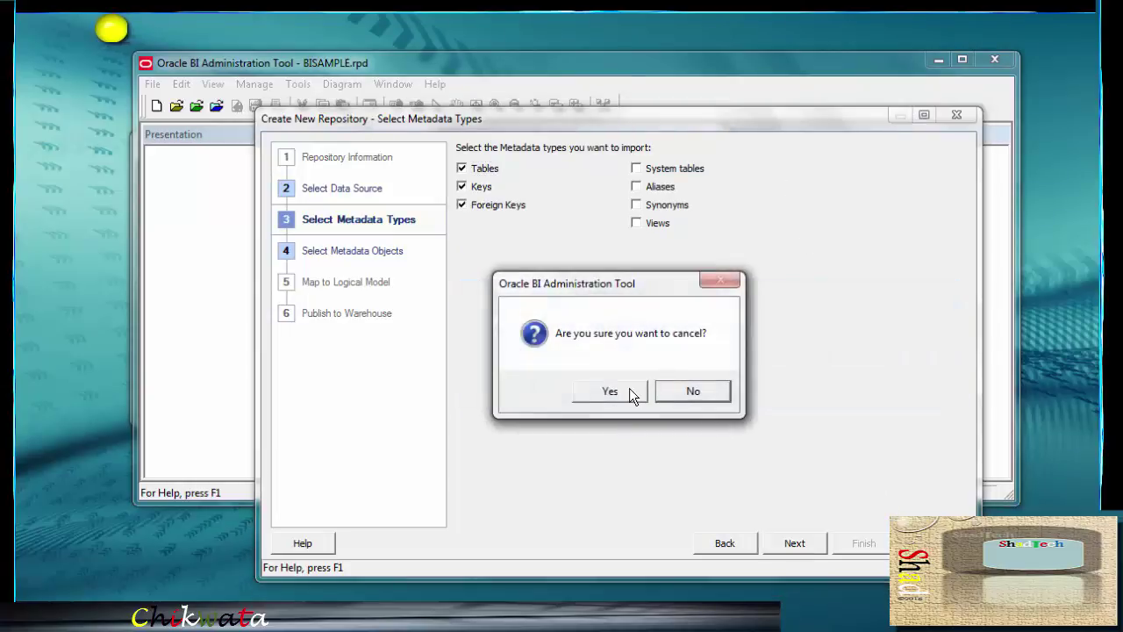
left_click(622, 393)
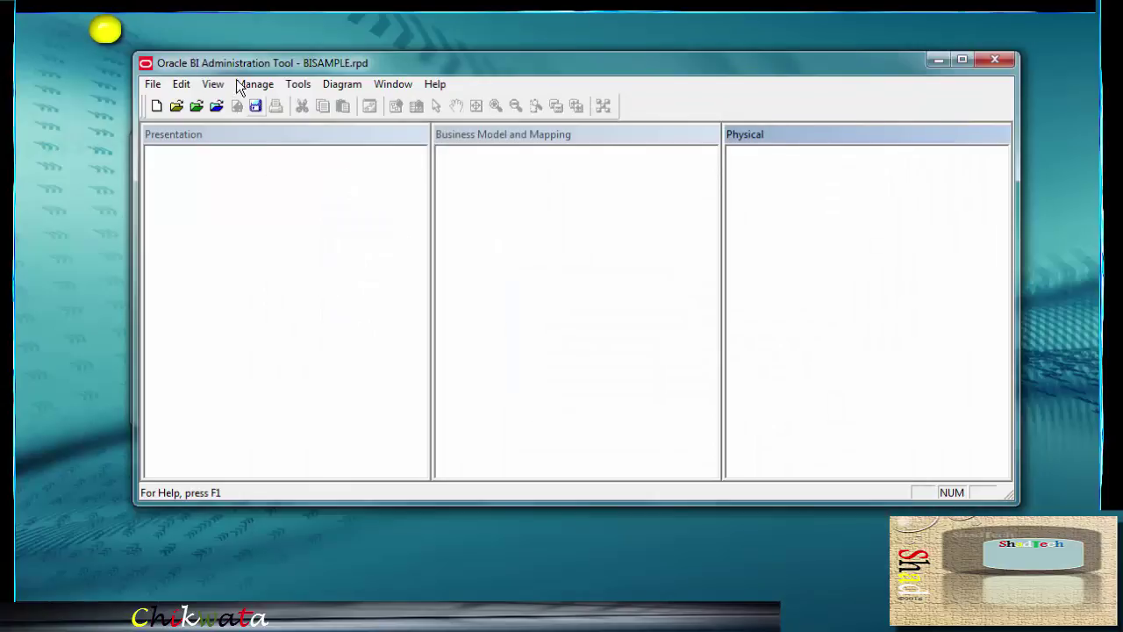
left_click(150, 84)
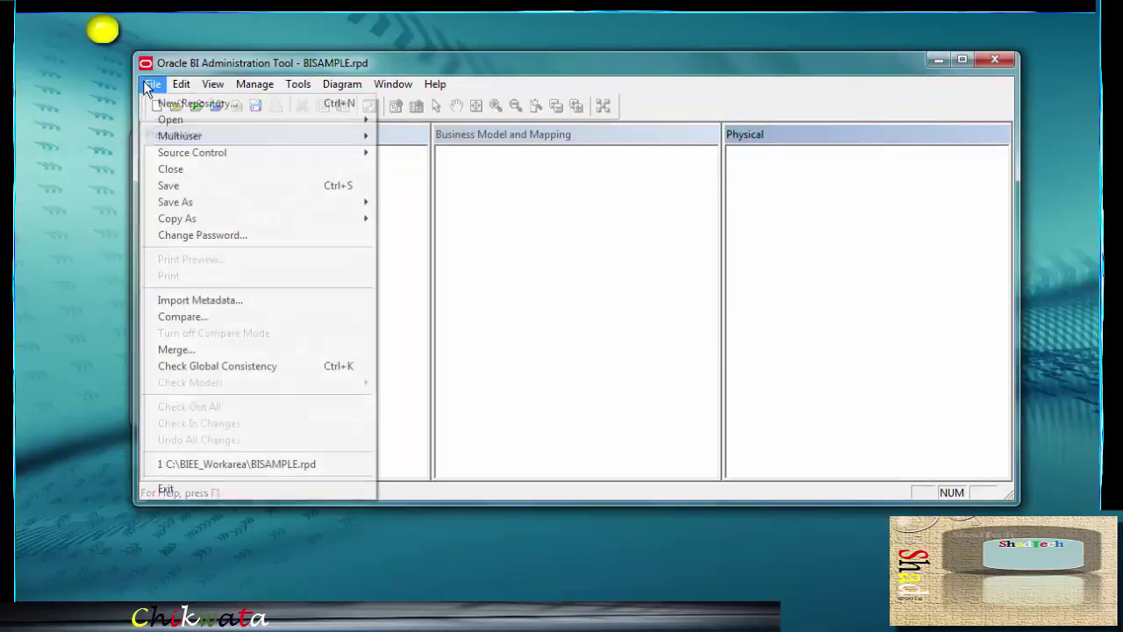
left_click(198, 168)
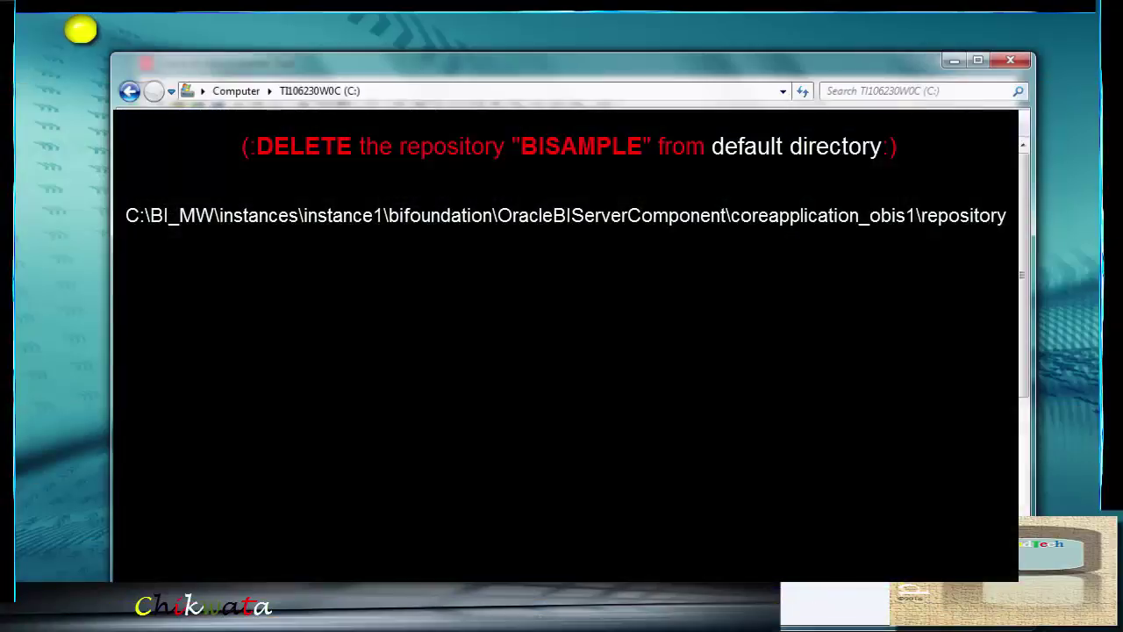
Open the C:\BIEE_Workarea folder in Windows Explorer
key("Return")
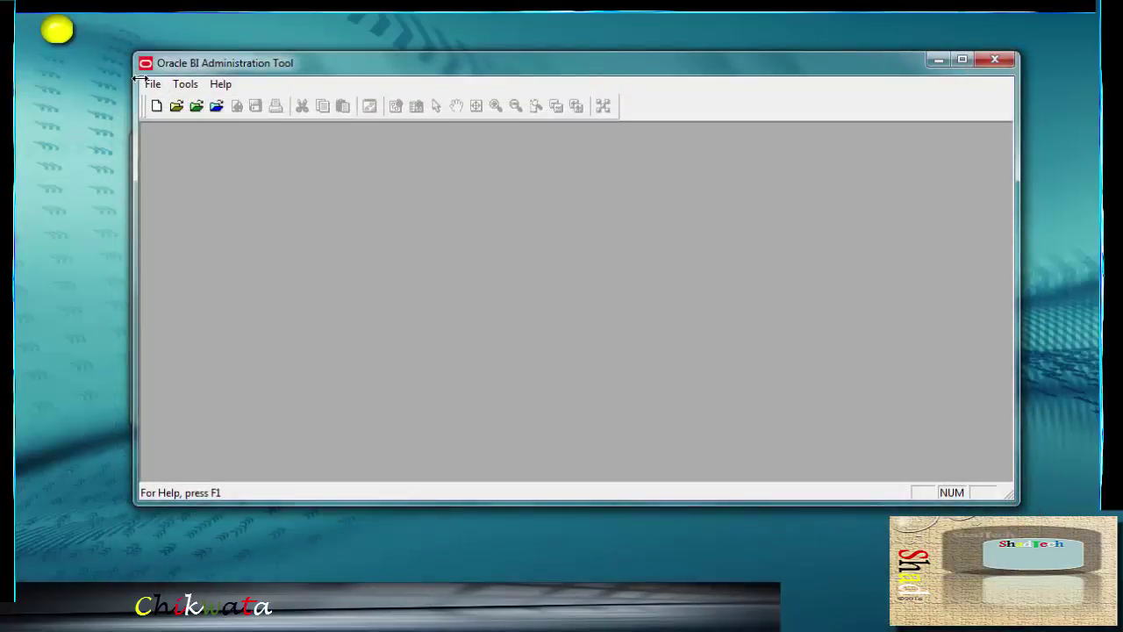
Try reopening recent BISAMPLE.rpd, dismiss the not-found error, and exit the Administration Tool
left_click(153, 84)
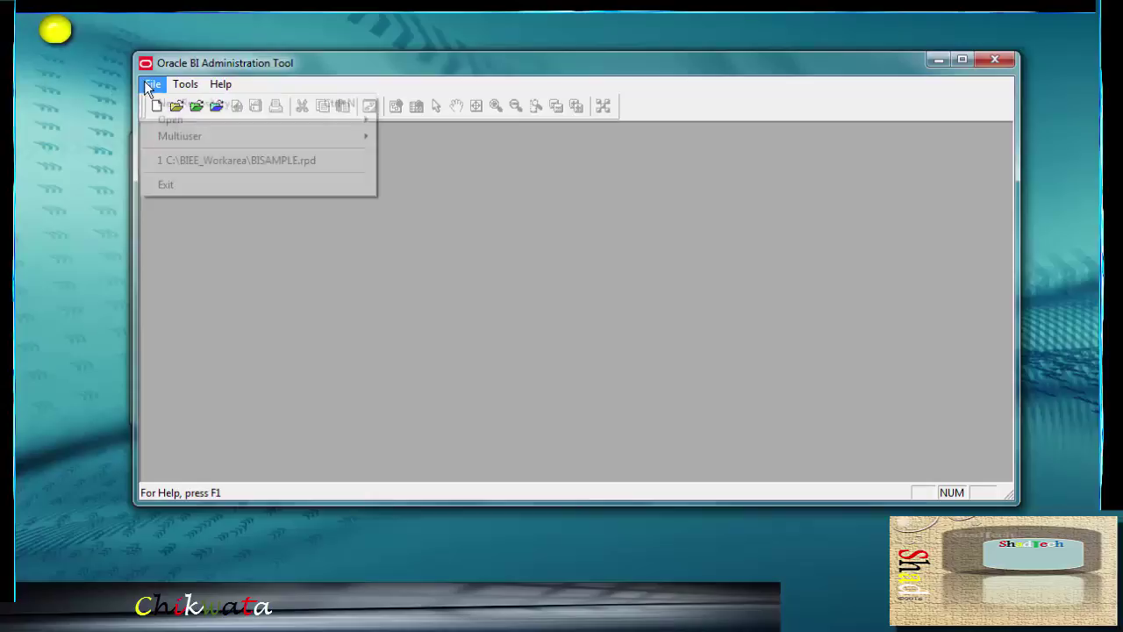
left_click(226, 163)
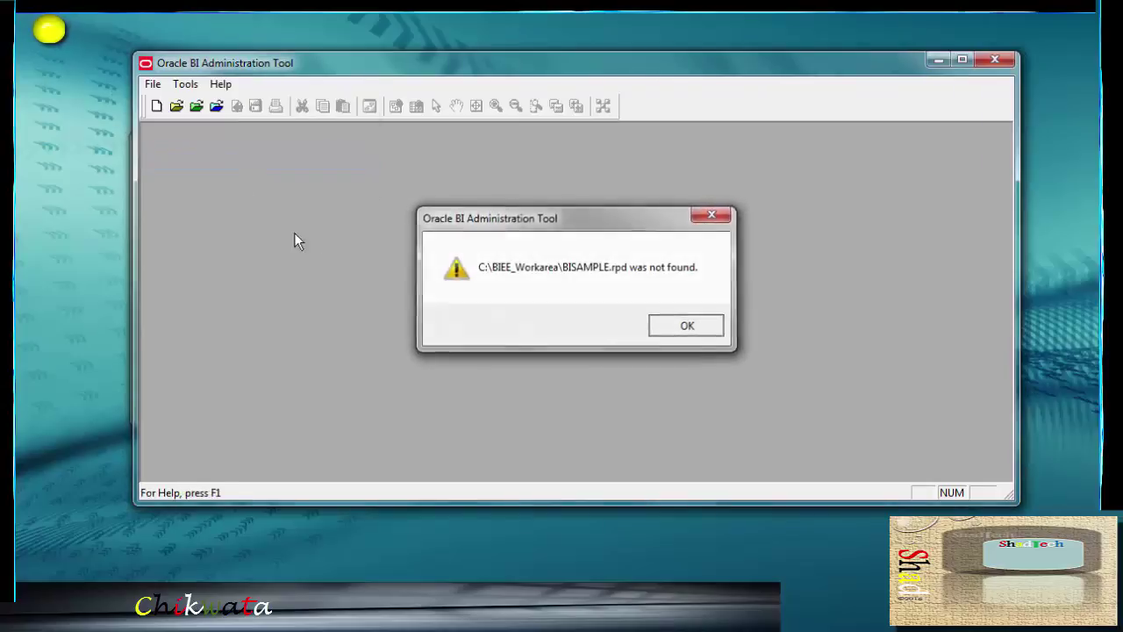
key("Return")
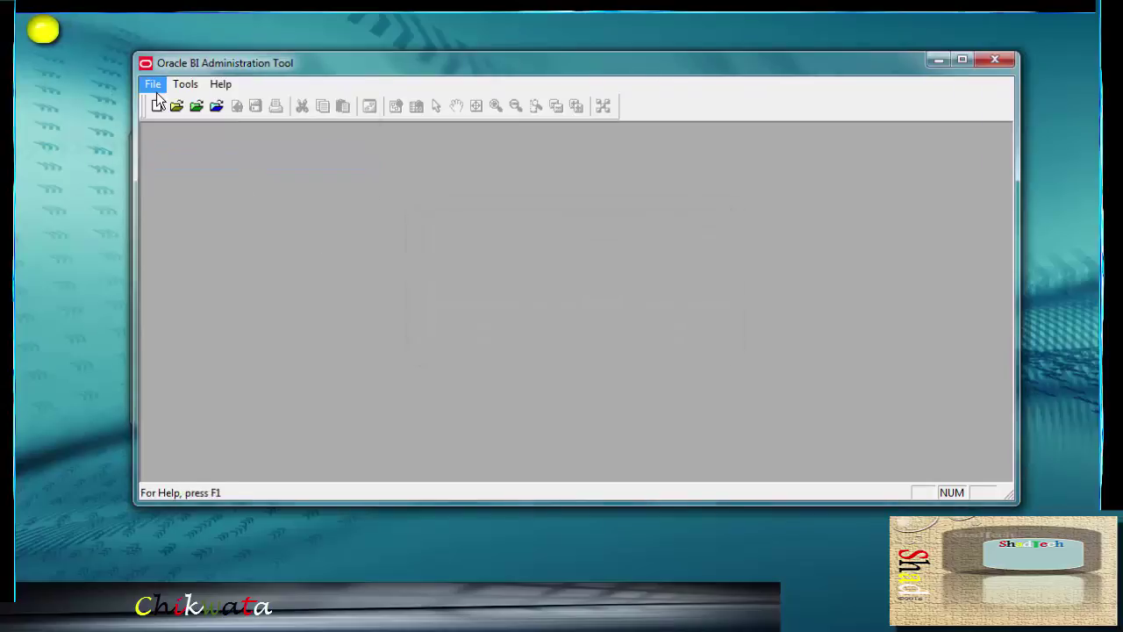
left_click(155, 86)
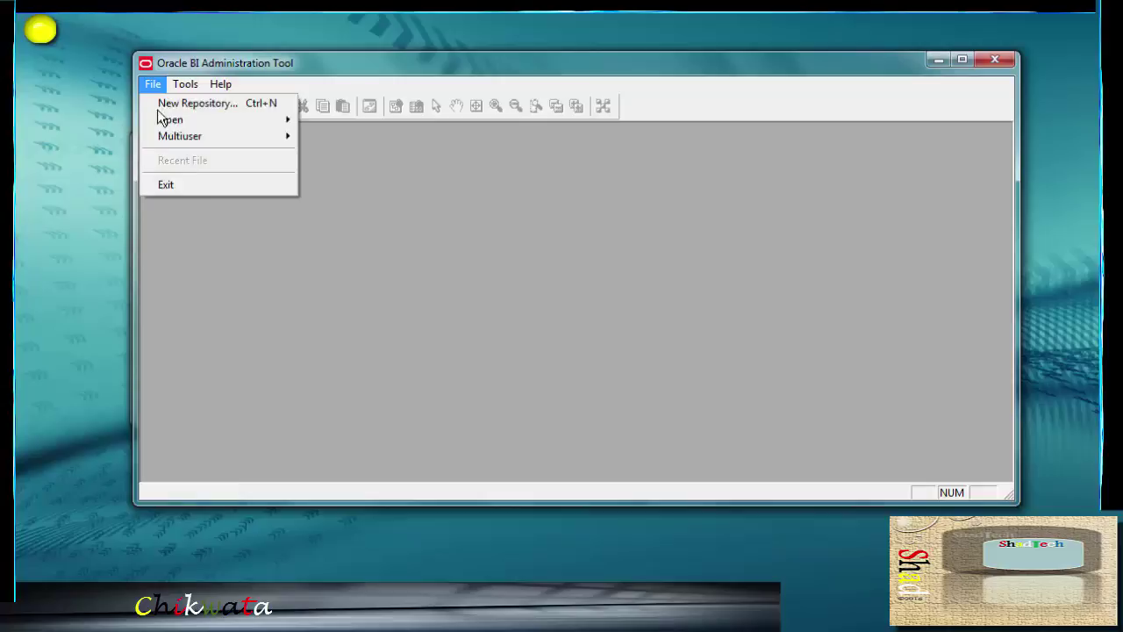
left_click(210, 186)
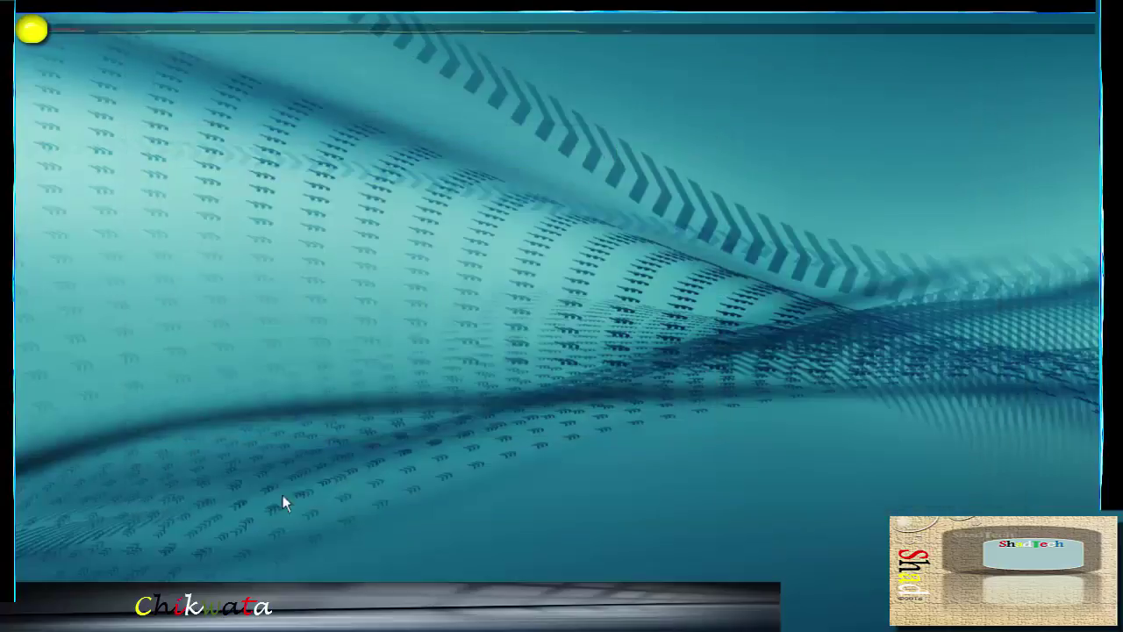